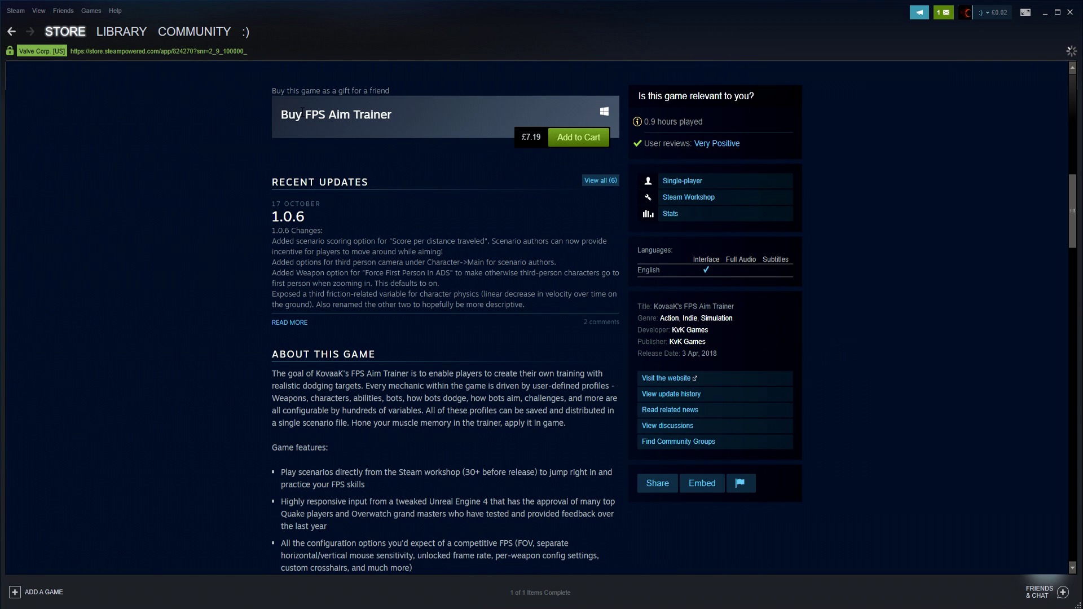
drag(302, 111, 399, 114)
drag(520, 137, 547, 141)
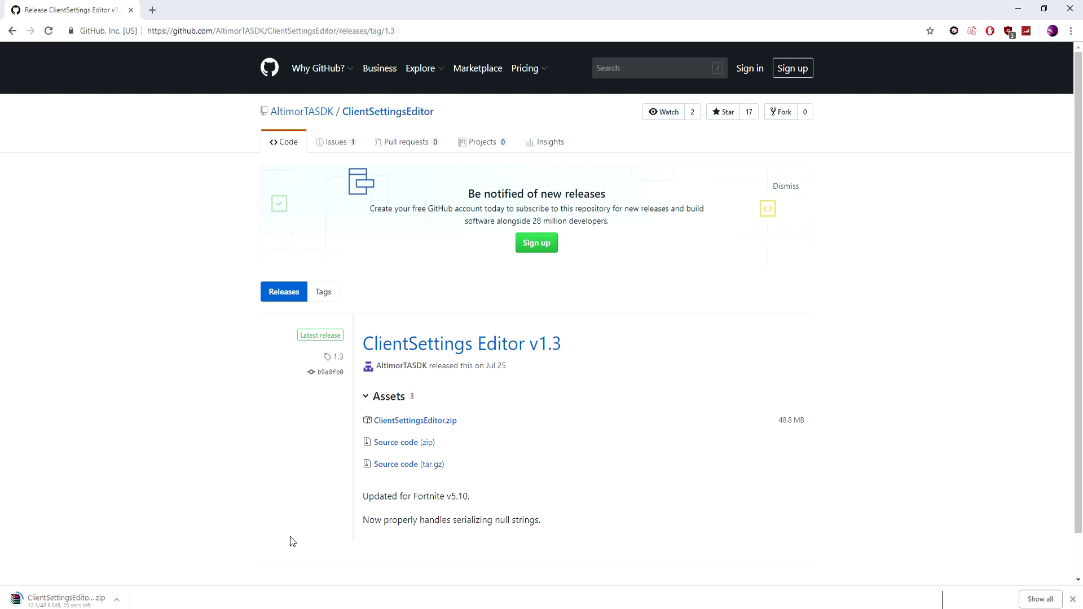
Extract ClientSettingsEditor.zip into its own ClientSettingsEditor folder and launch ClientSettings.exe from it
click(1073, 599)
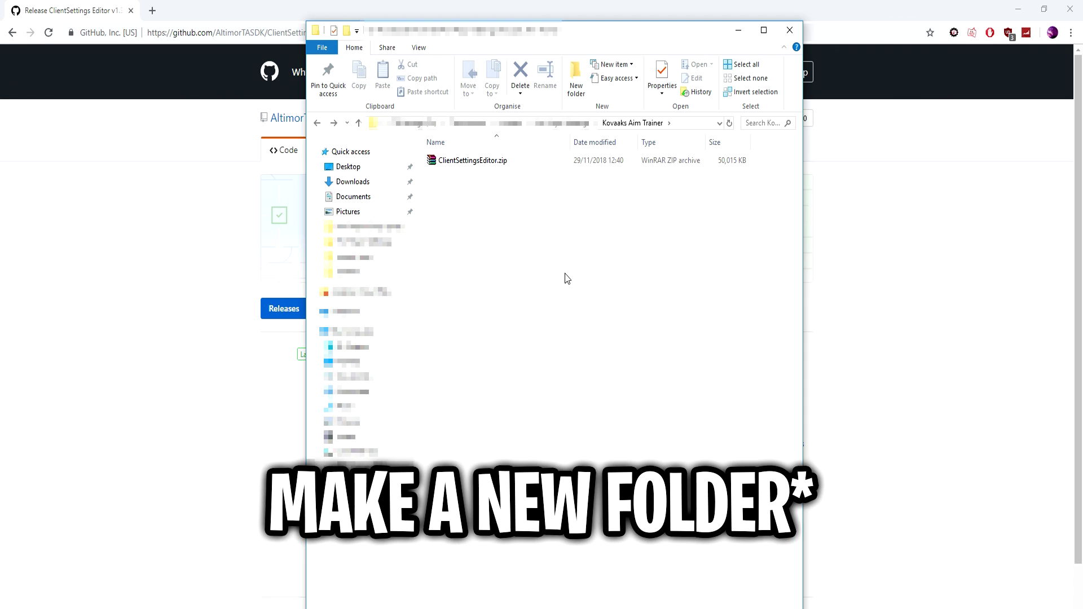
click(494, 162)
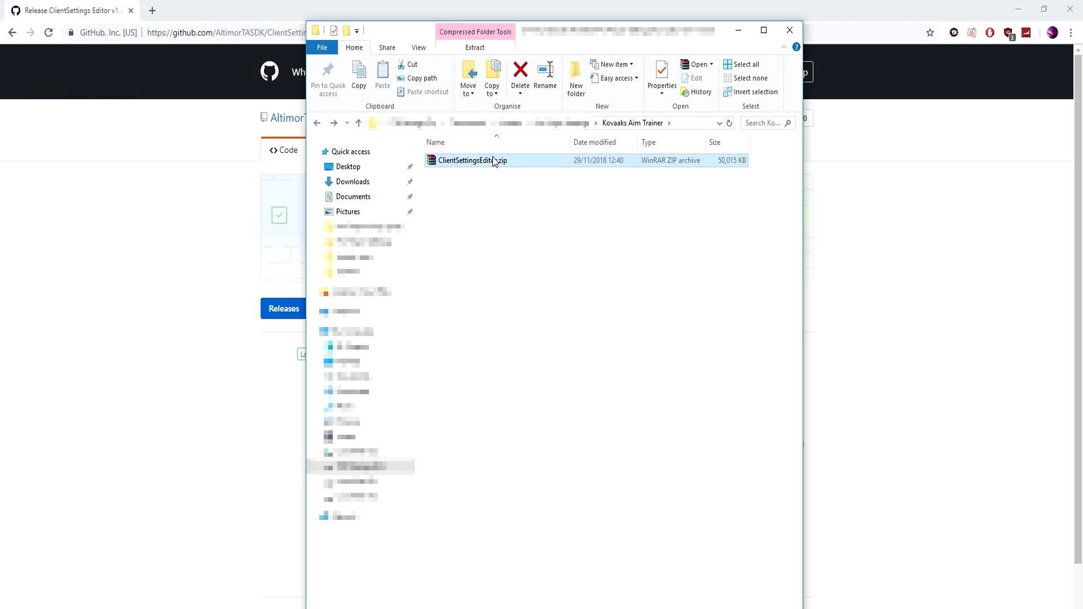
right_click(494, 162)
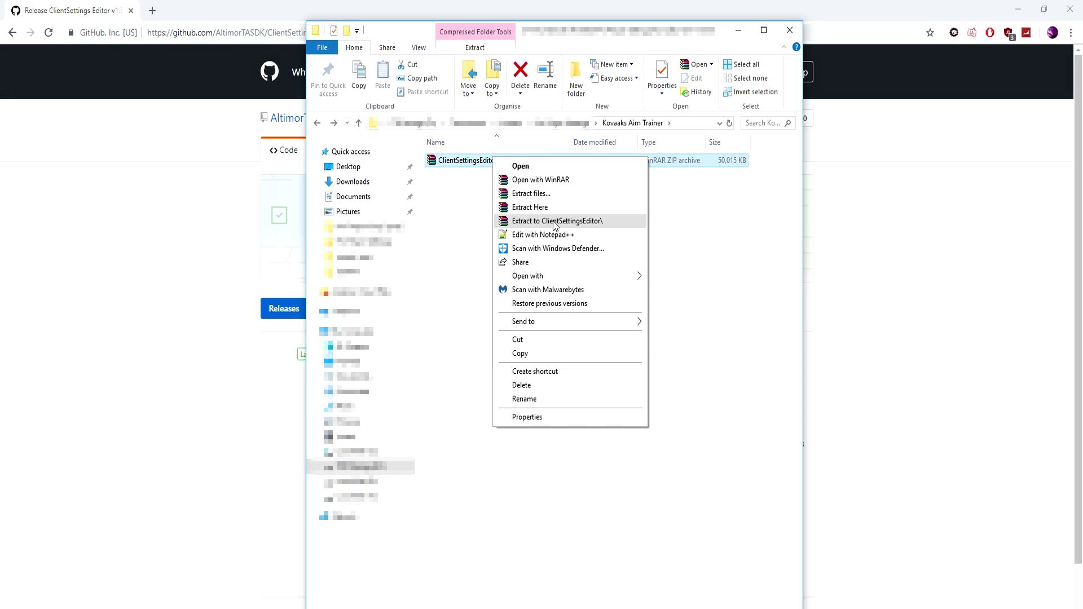
click(556, 226)
double_click(506, 160)
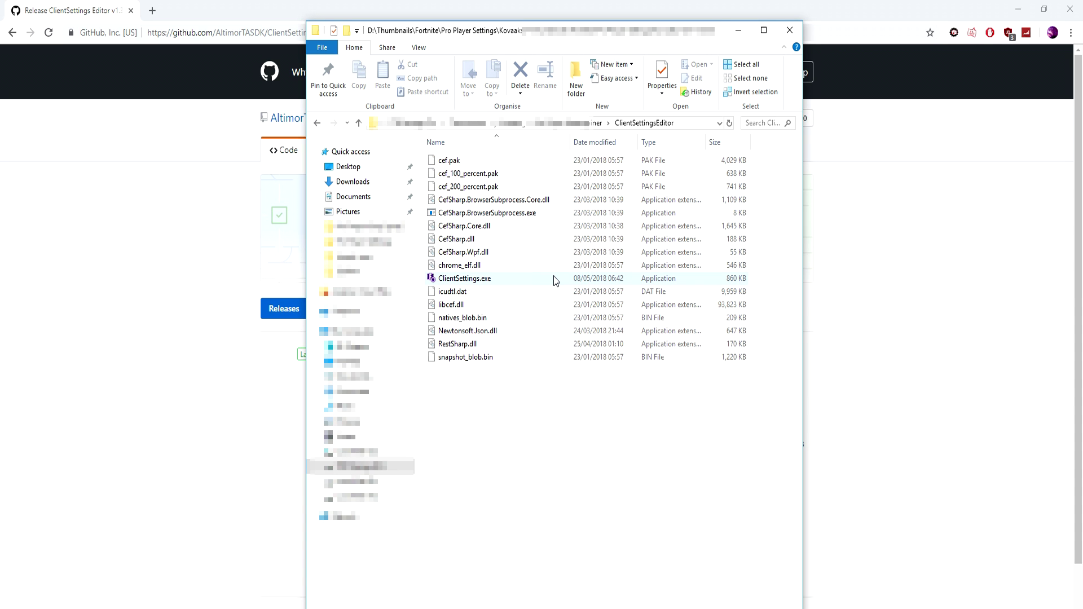
double_click(553, 277)
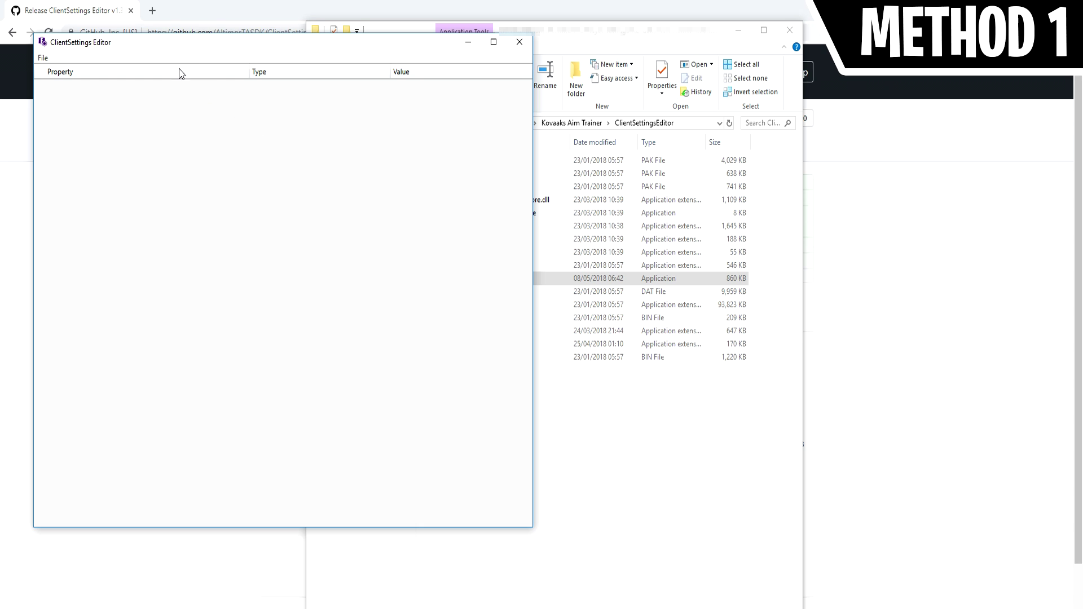
Start a cloud import in ClientSettings Editor and enter the account e-mail in the Epic Games sign-in form
click(44, 58)
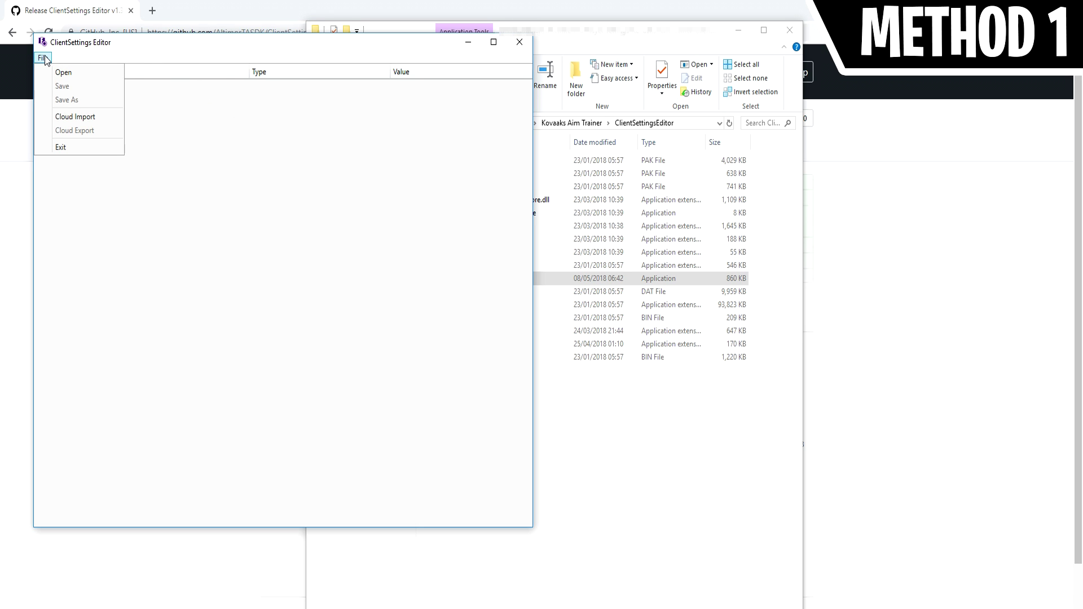
click(109, 118)
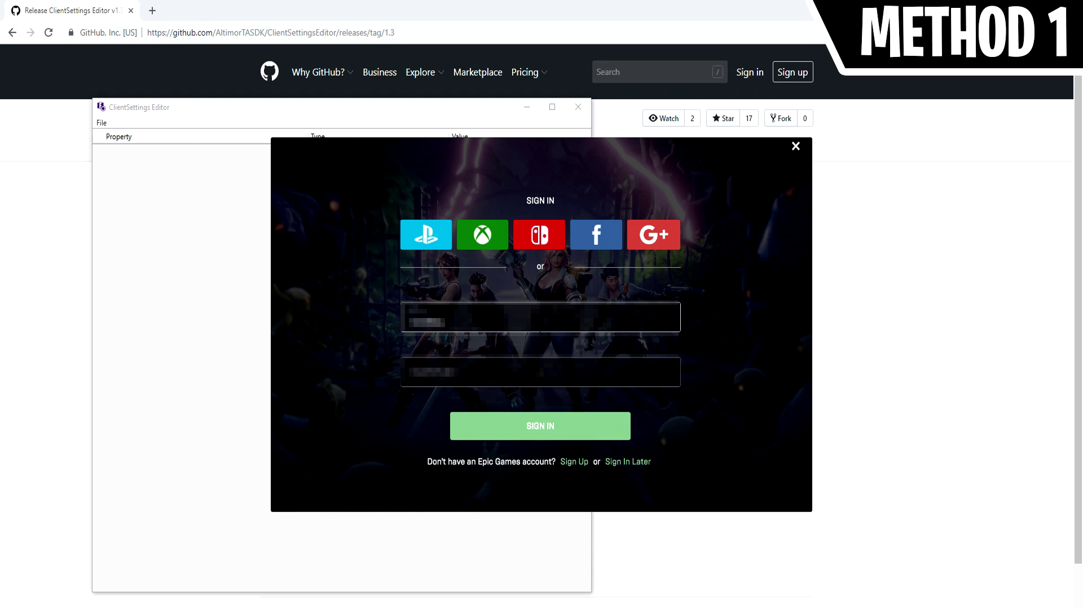
key(BackSpace)
key(BackSpace)
key(BackSpace)
key(BackSpace)
key(BackSpace)
text(********)
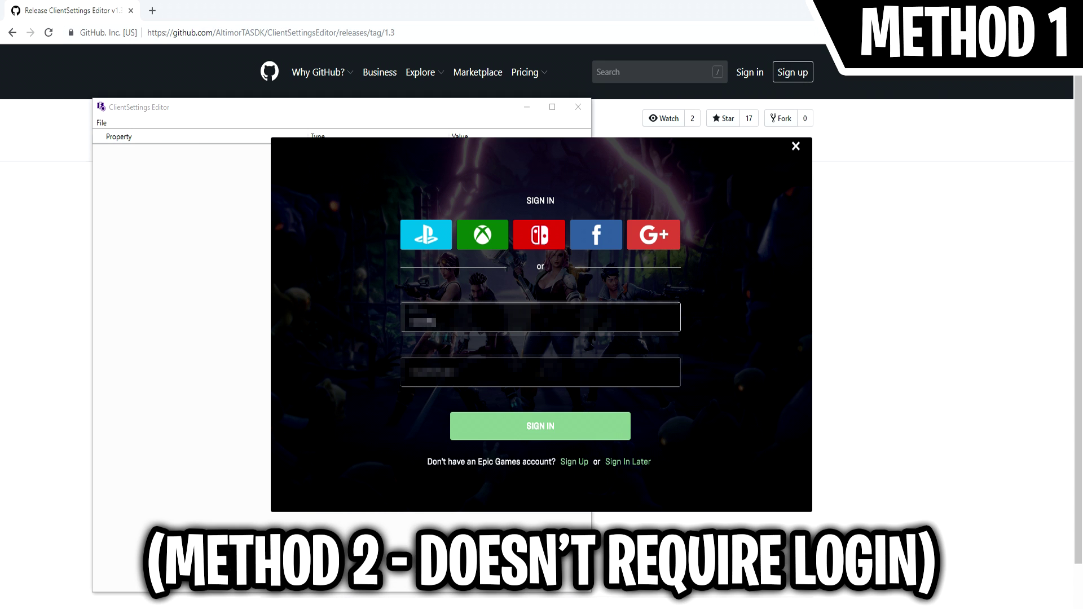
text(**********)
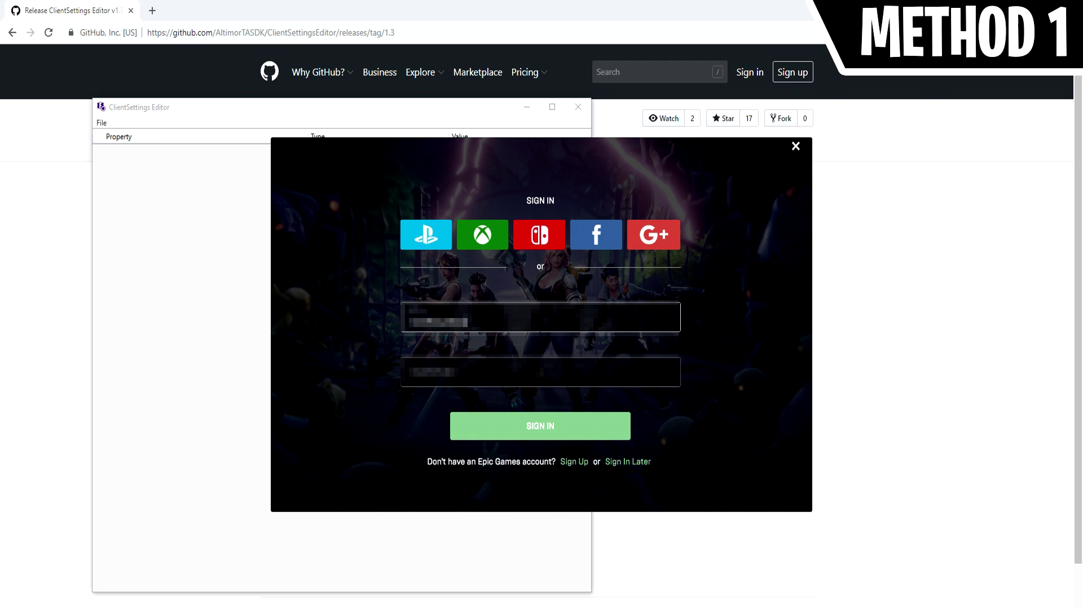
Enter the account password and submit the Epic Games sign-in
key(Tab)
text(******)
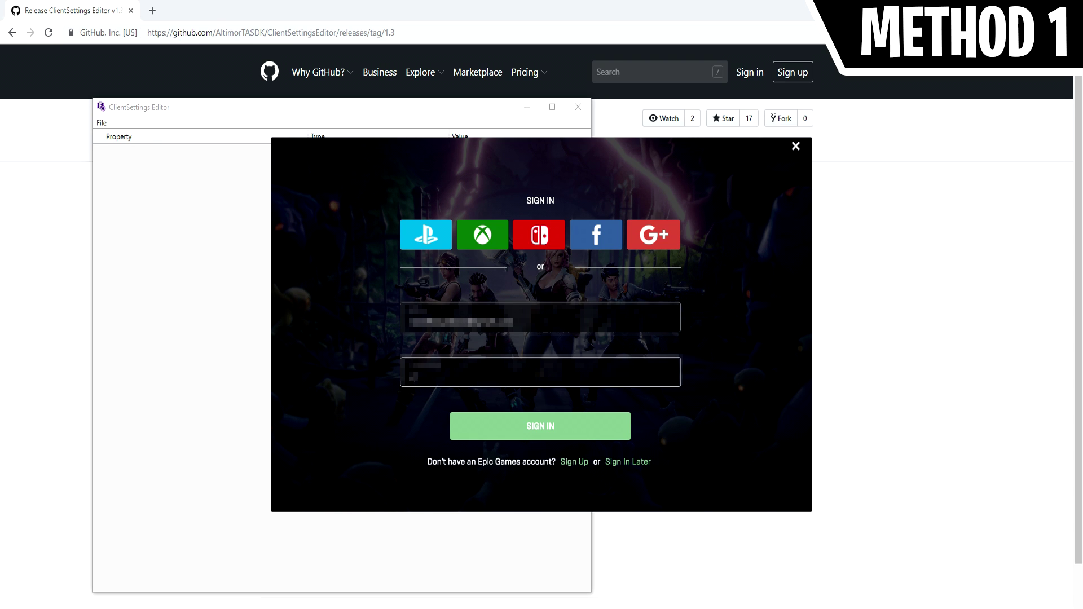
key(BackSpace)
text(******)
key(Return)
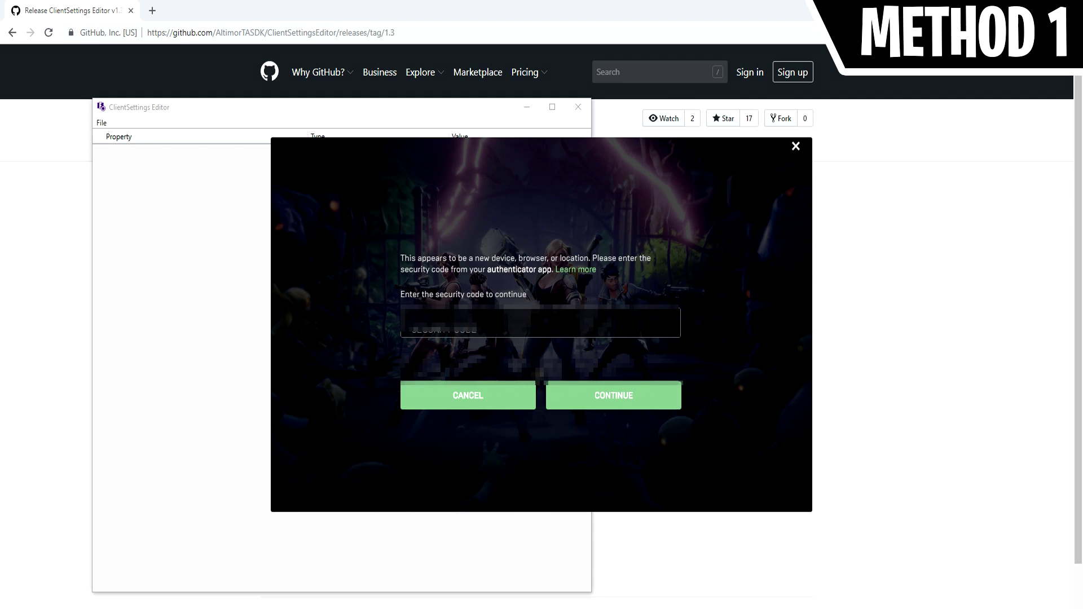
Enter the security code from the authenticator app and submit it
text(**)
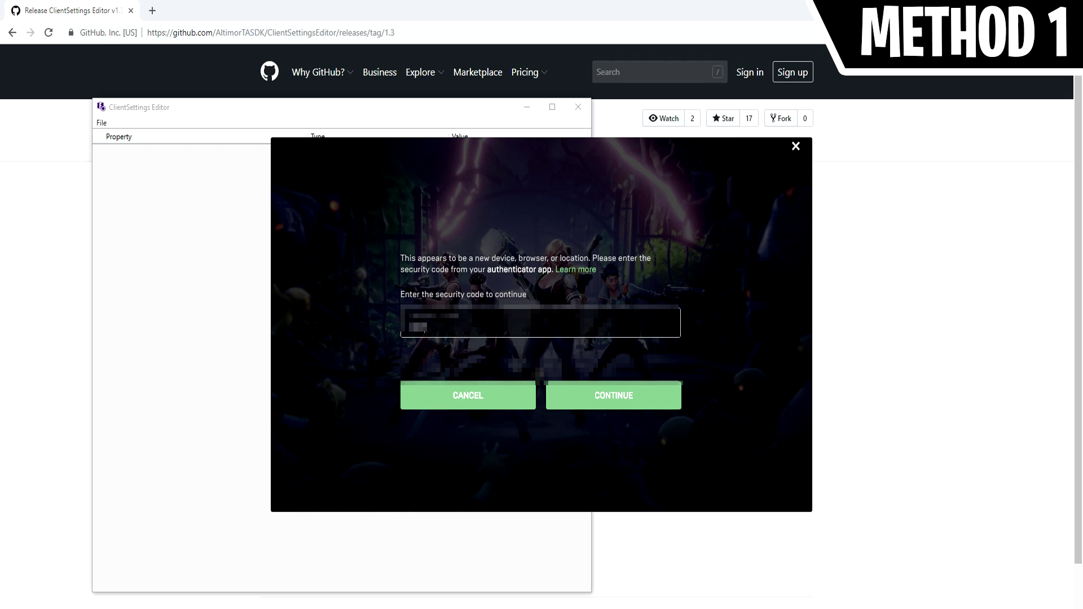
text(****)
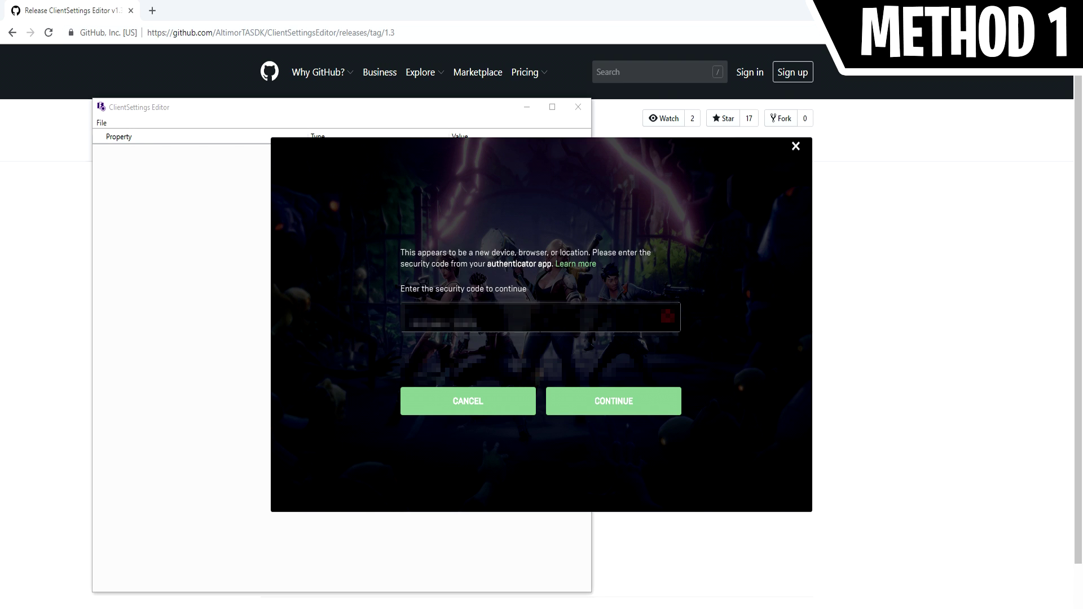
text(***)
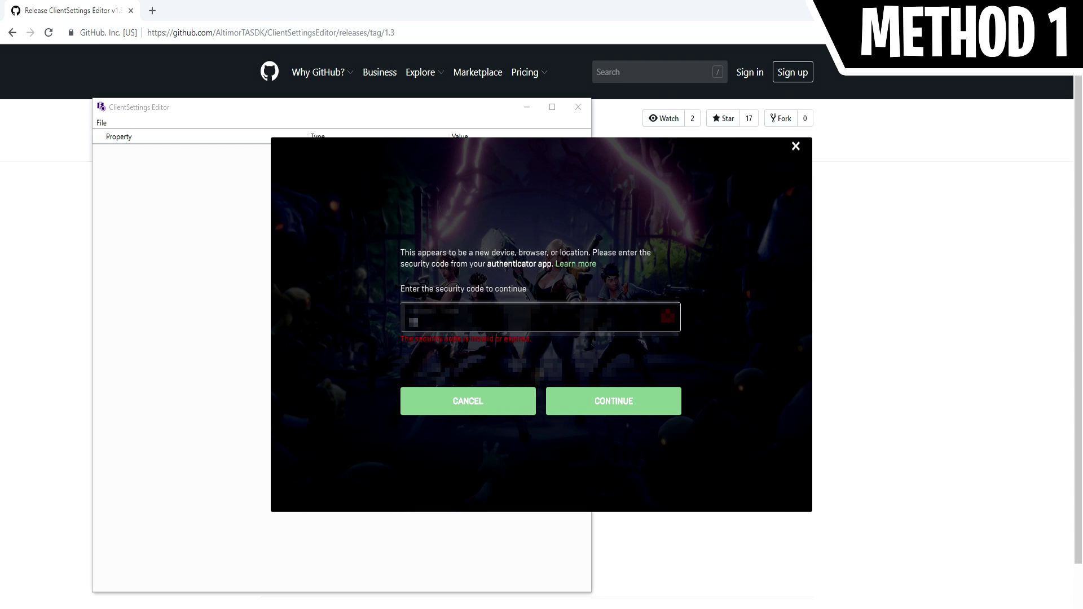
text(***)
key(Return)
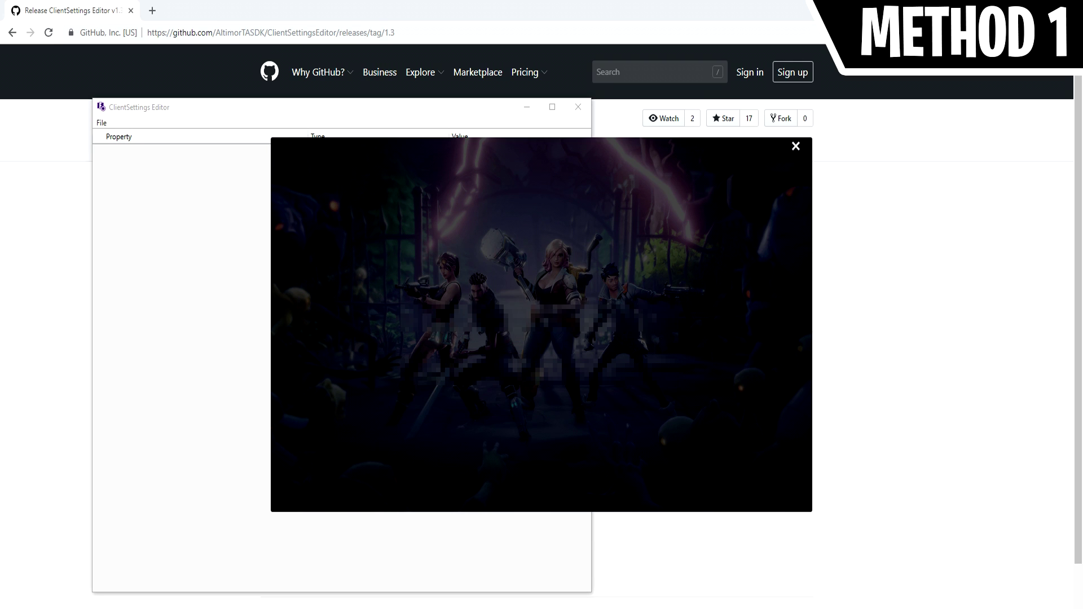
Load ClientSettings.Sav from the cloud file storage and look over its property list
click(286, 214)
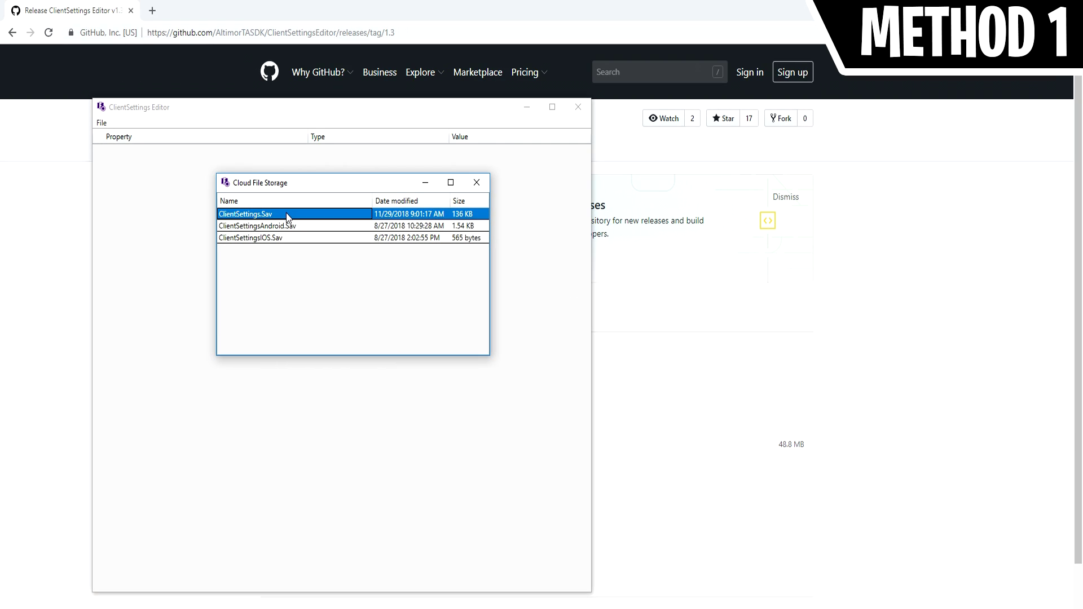
double_click(286, 214)
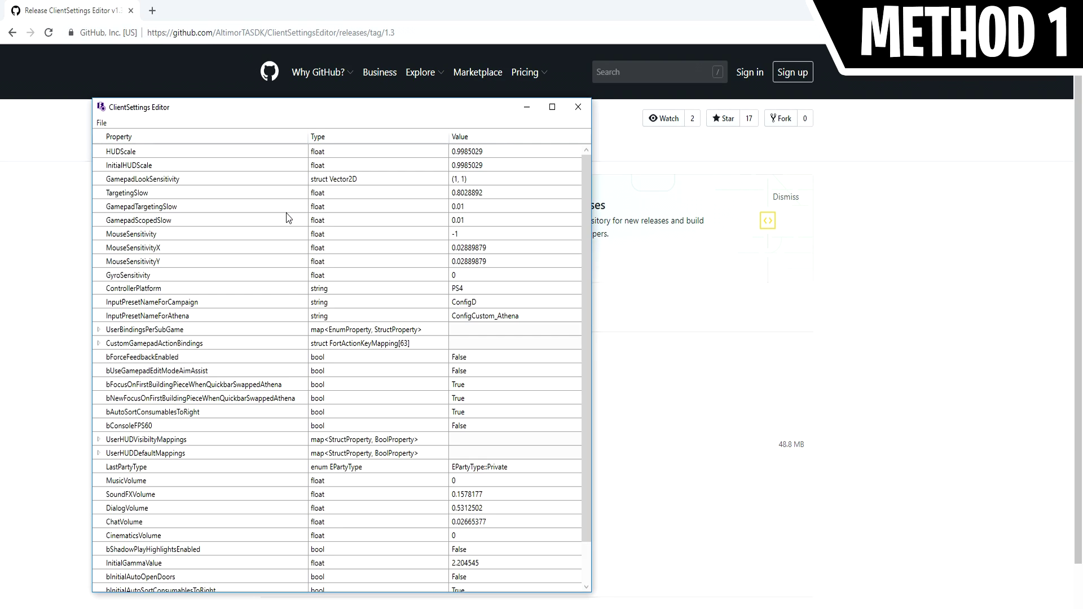
scroll(286, 218, down, 1)
scroll(286, 218, up, 1)
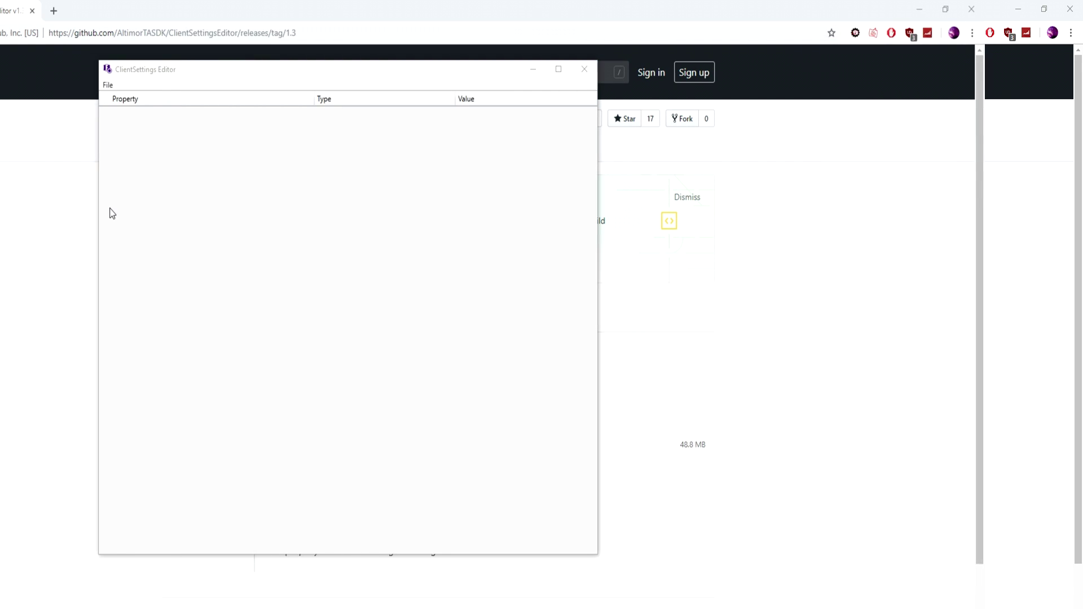
Start opening a local settings file and go to the folder %localappdata%\FortniteGame\Saved\Cloud\
click(207, 85)
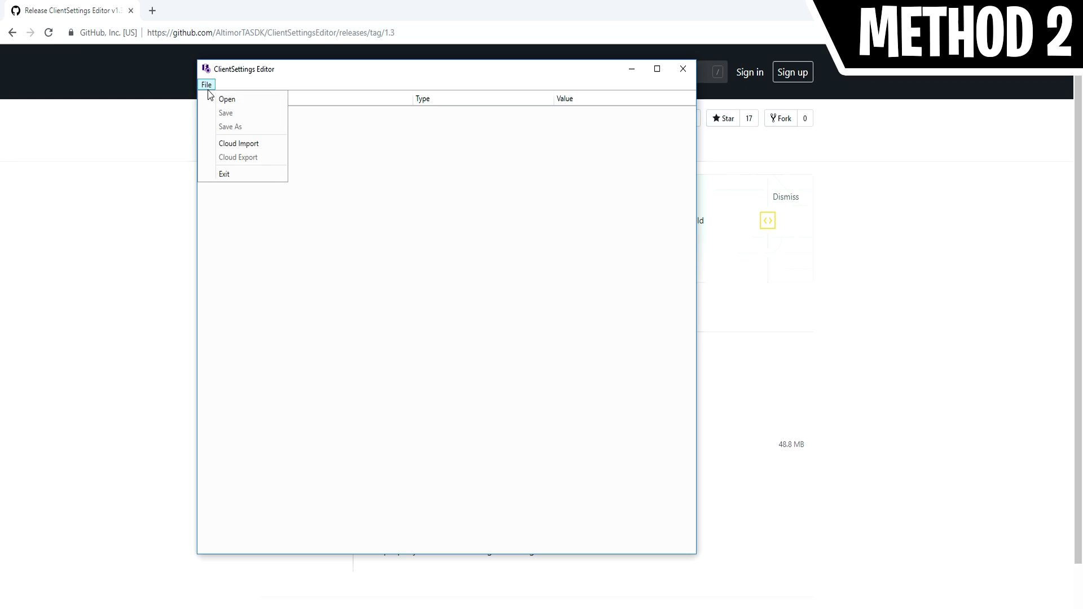
click(248, 101)
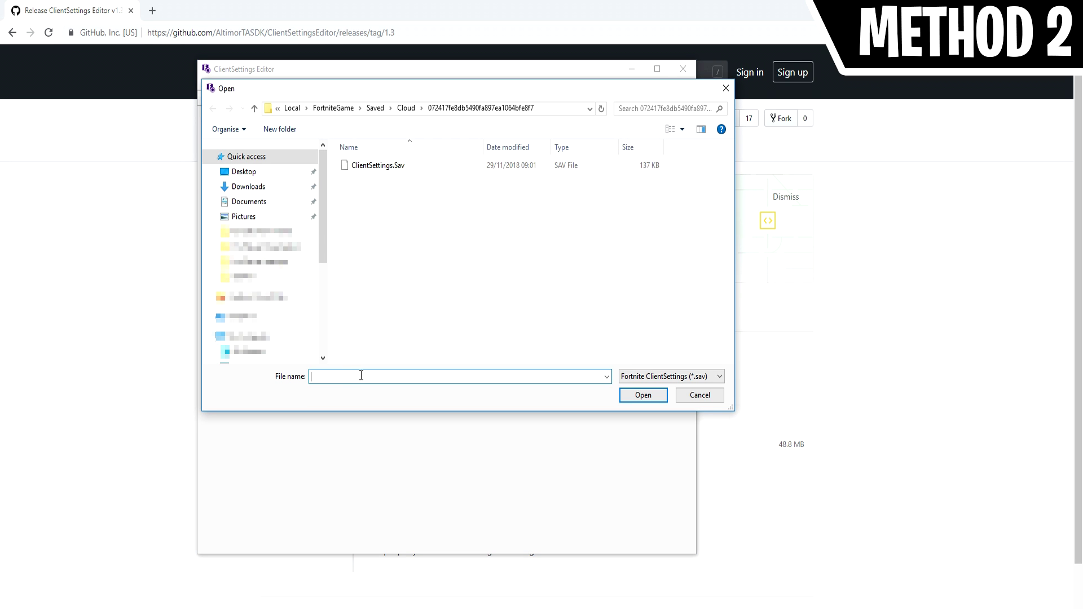
text(%localappdata%\FortniteGame\Saved\Cloud\)
drag(469, 376, 310, 377)
click(477, 375)
click(636, 395)
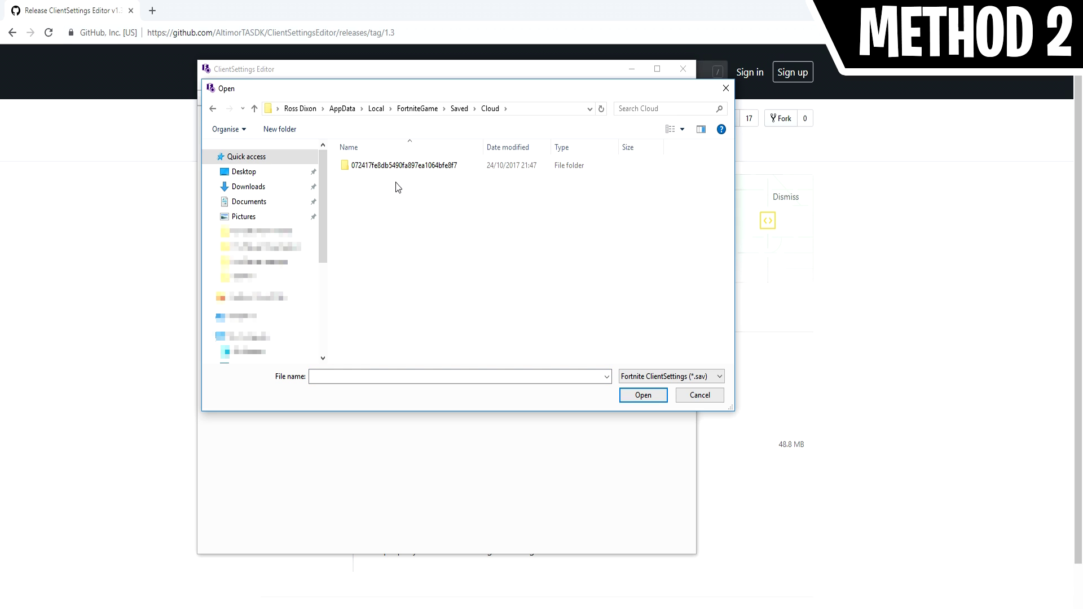
Open ClientSettings.Sav from the account subfolder of Cloud and look over its properties
double_click(418, 166)
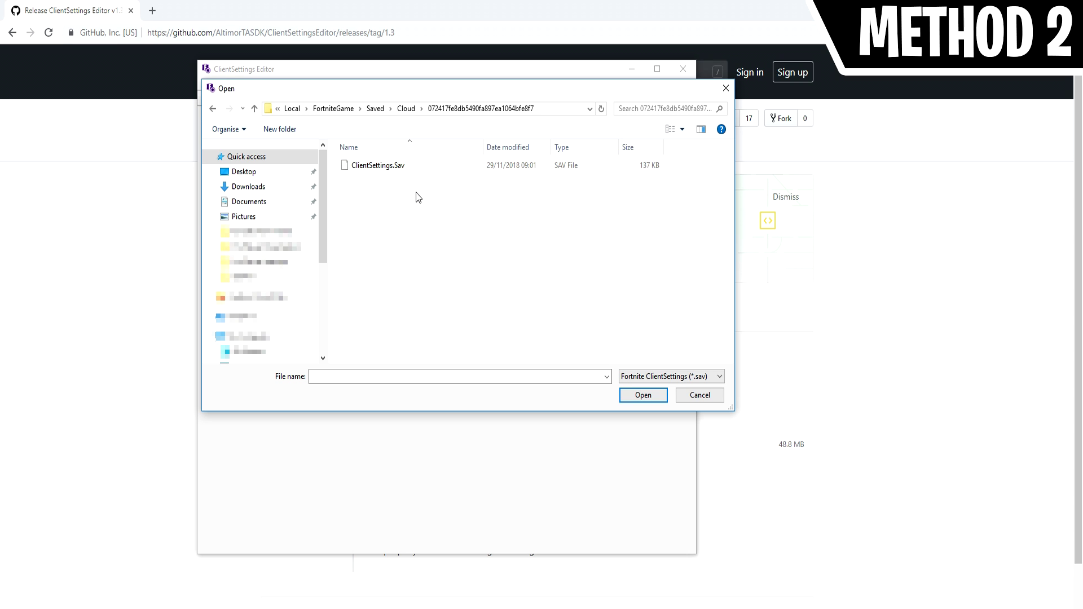
click(411, 170)
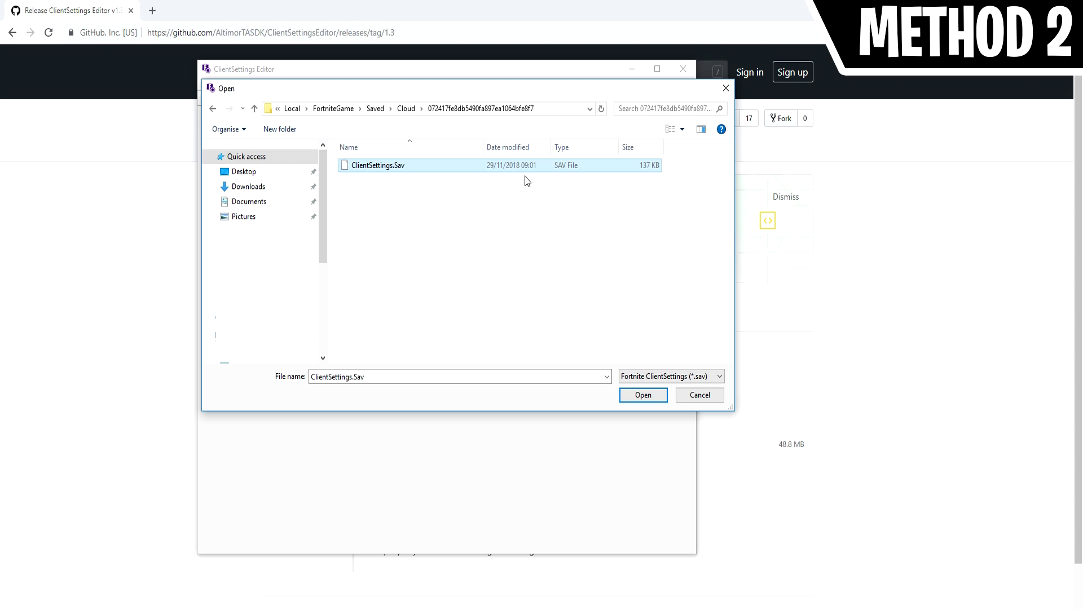
double_click(491, 167)
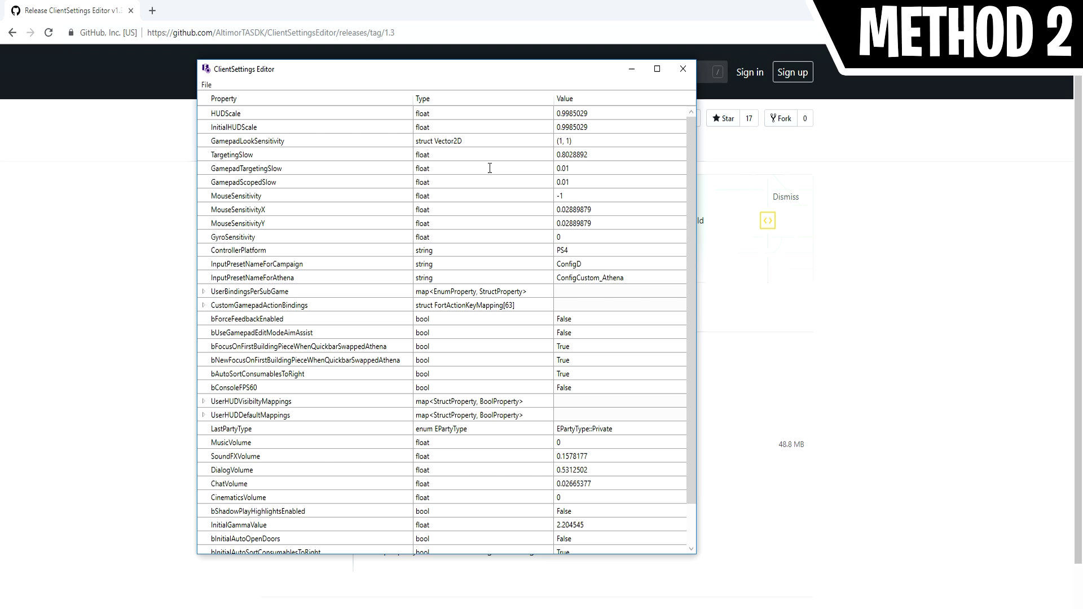
scroll(490, 168, down, 1)
scroll(491, 169, up, 2)
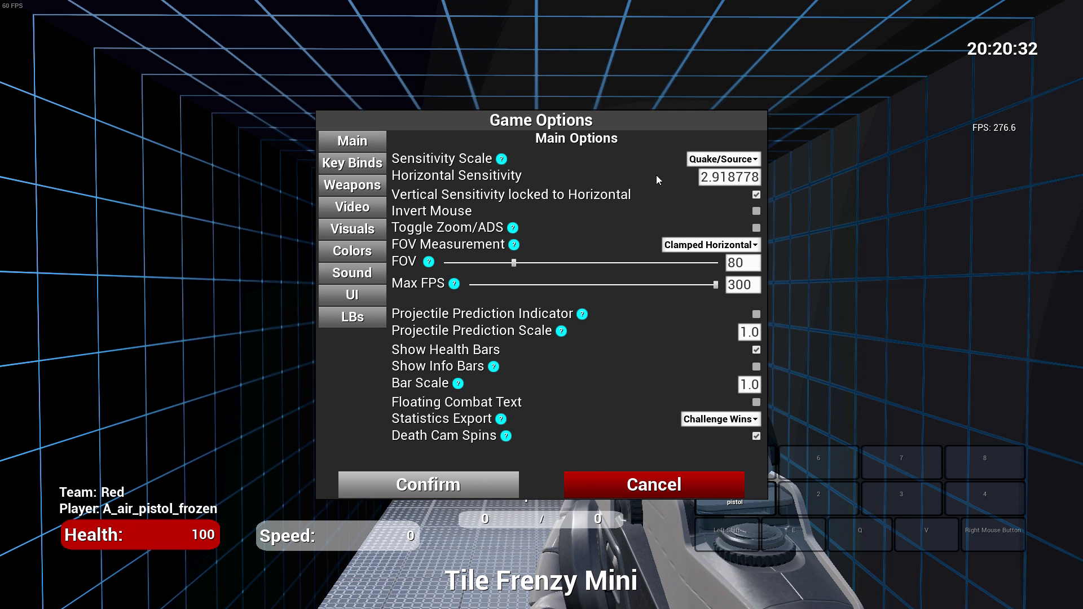
Set the aim trainer's sensitivity scale to Fortnite Slider and horizontal sensitivity to 0.12, then return to the game
click(749, 160)
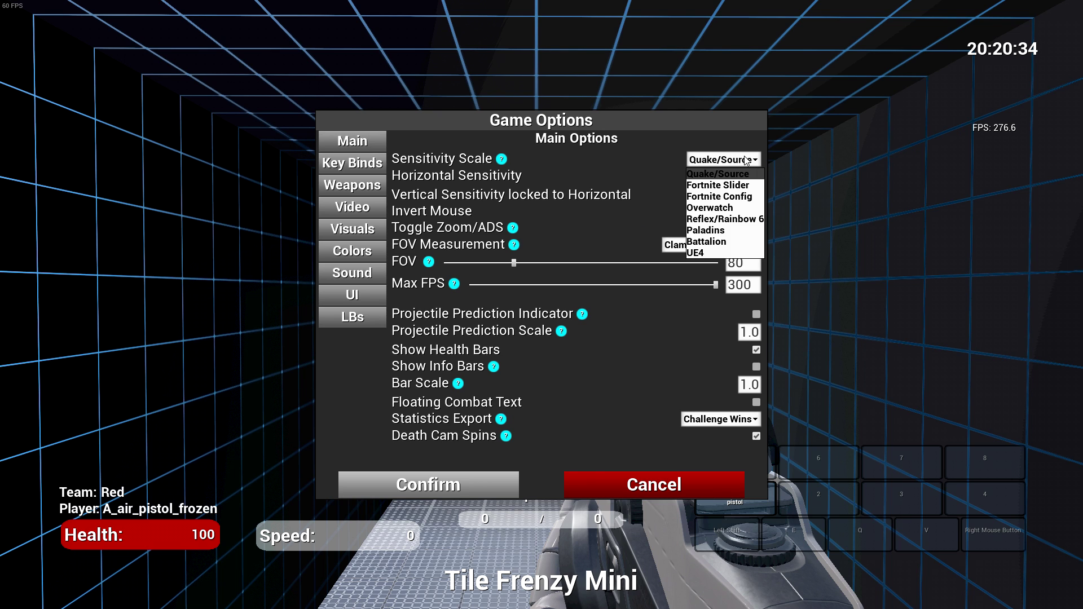
click(729, 186)
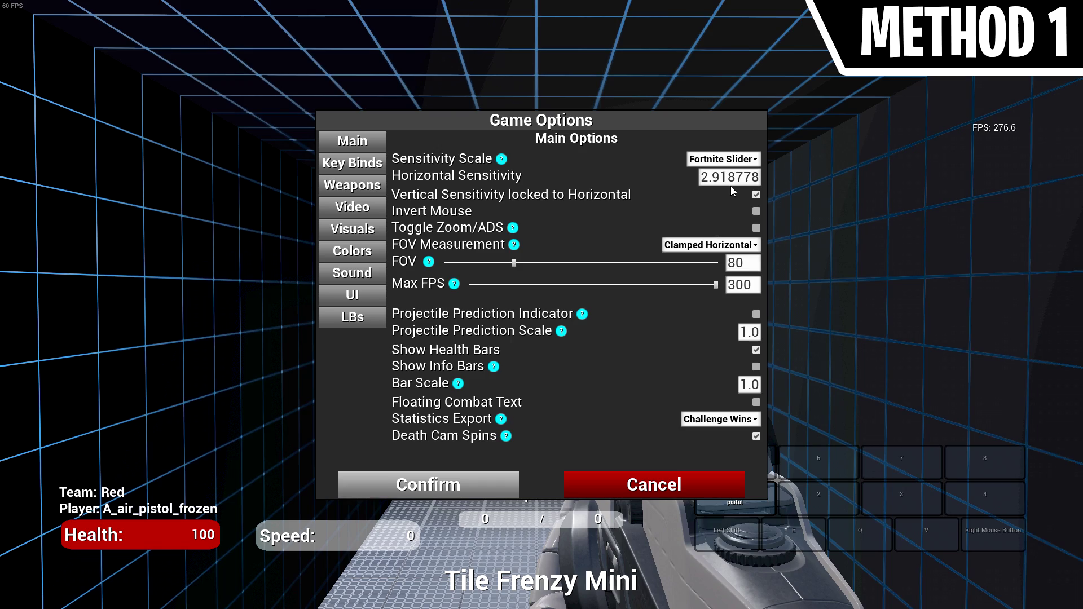
click(702, 177)
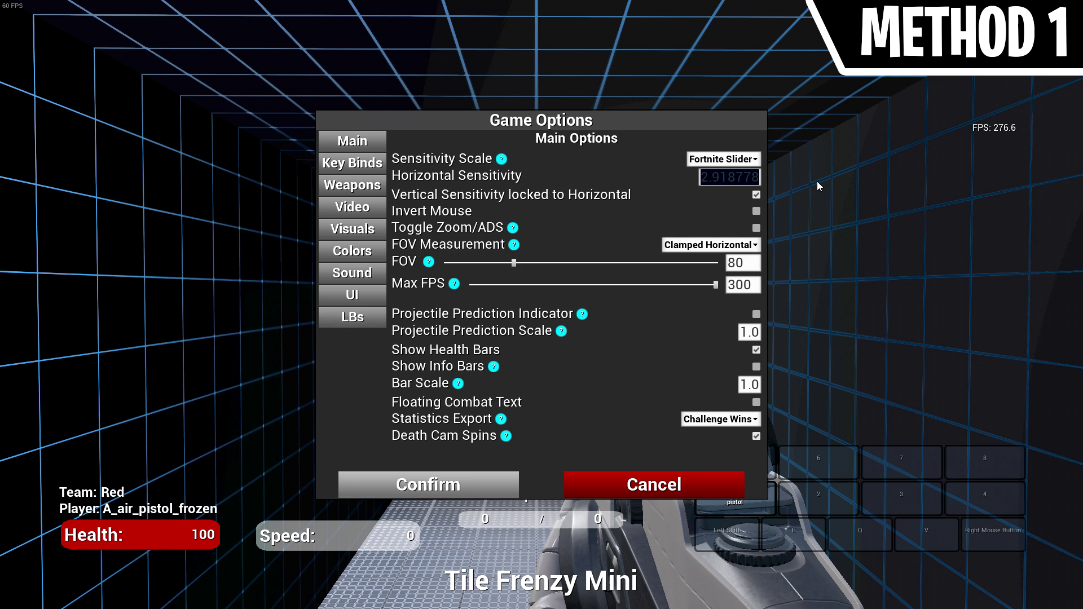
text(0.12)
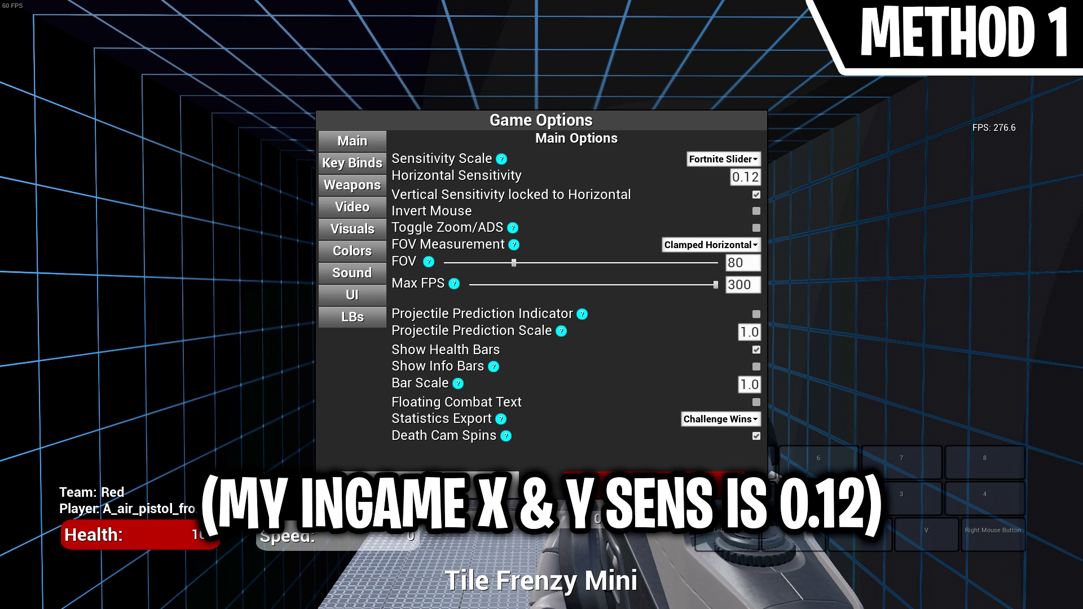
key(Escape)
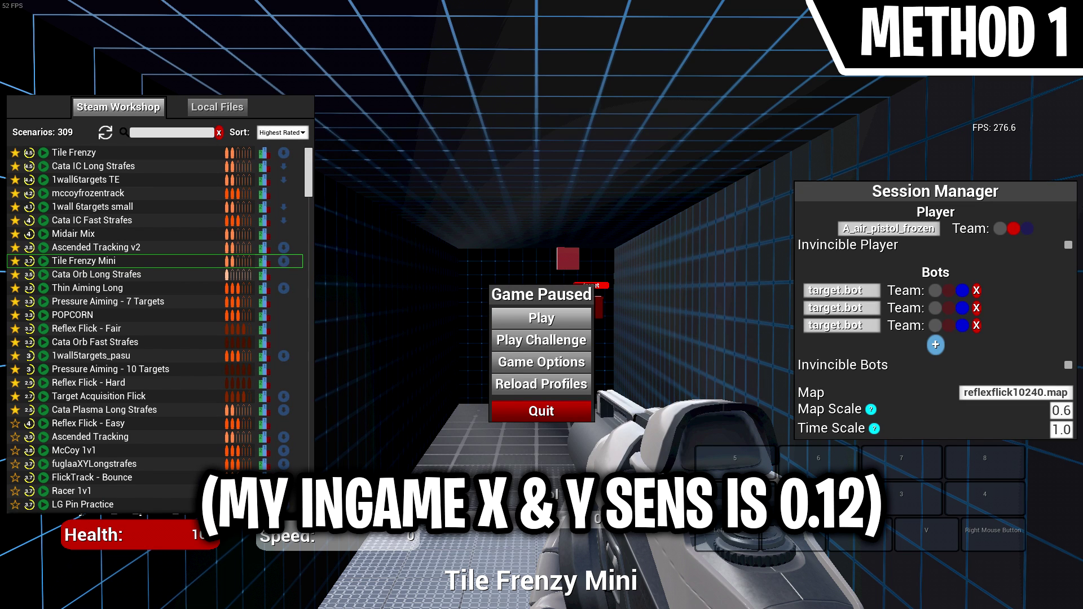
key(Escape)
click(542, 305)
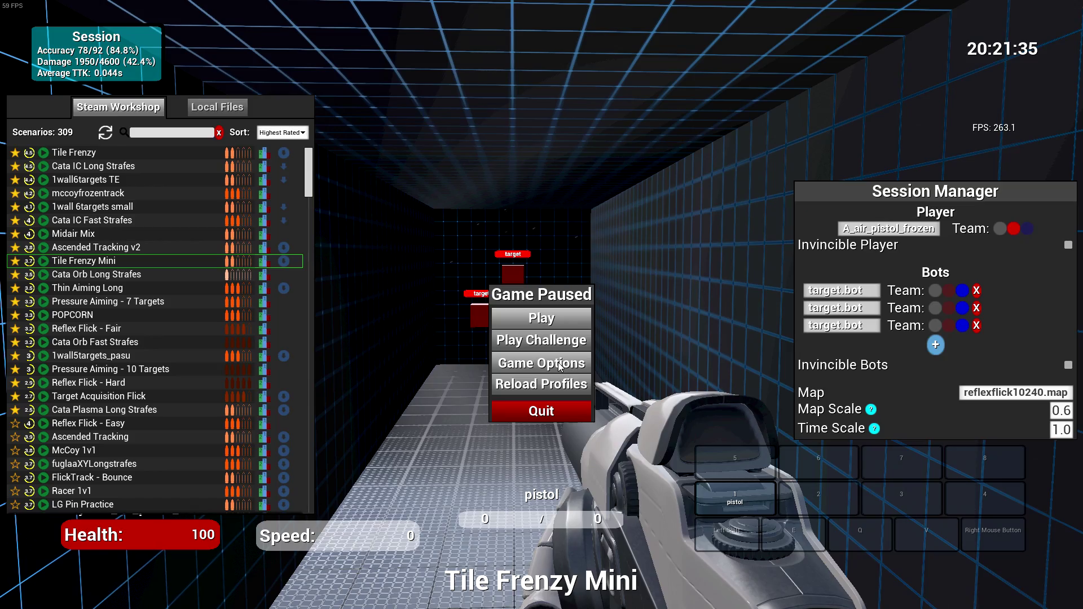
Reopen the game options and set the sensitivity scale to Fortnite Config
click(552, 362)
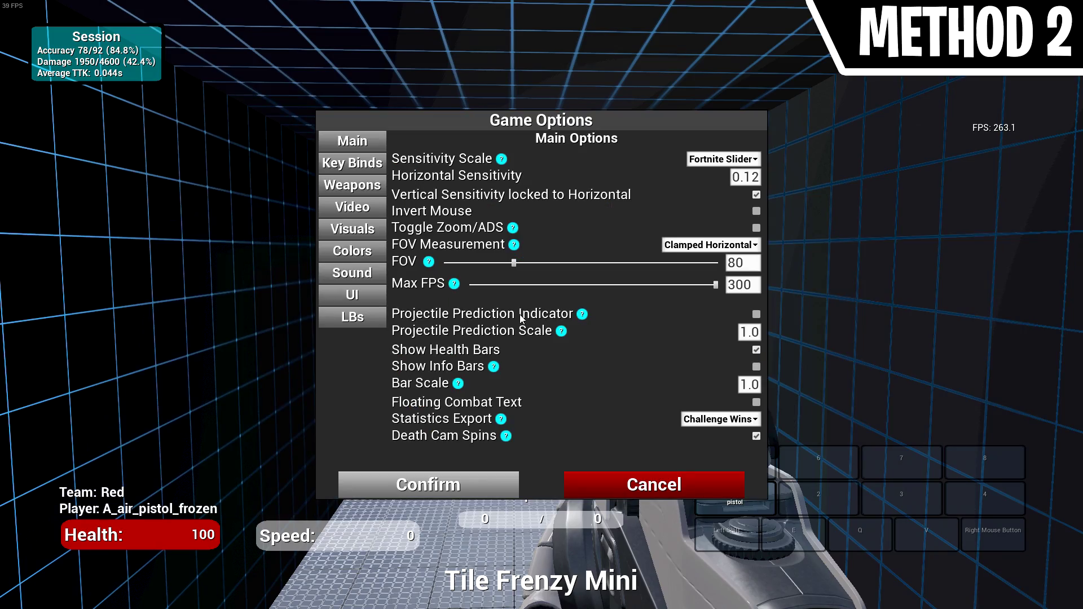
click(734, 158)
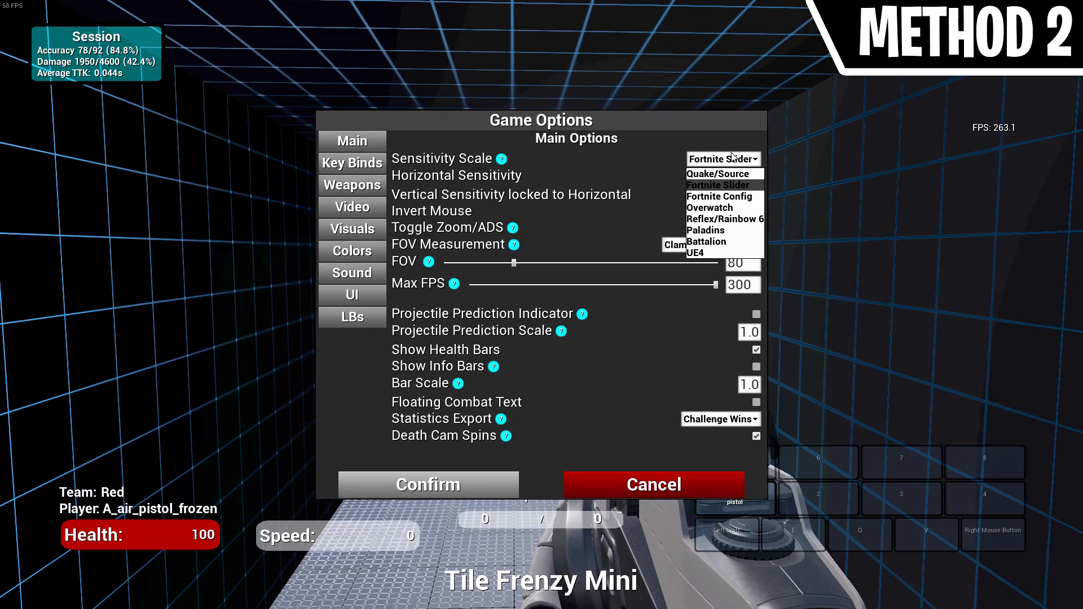
click(722, 198)
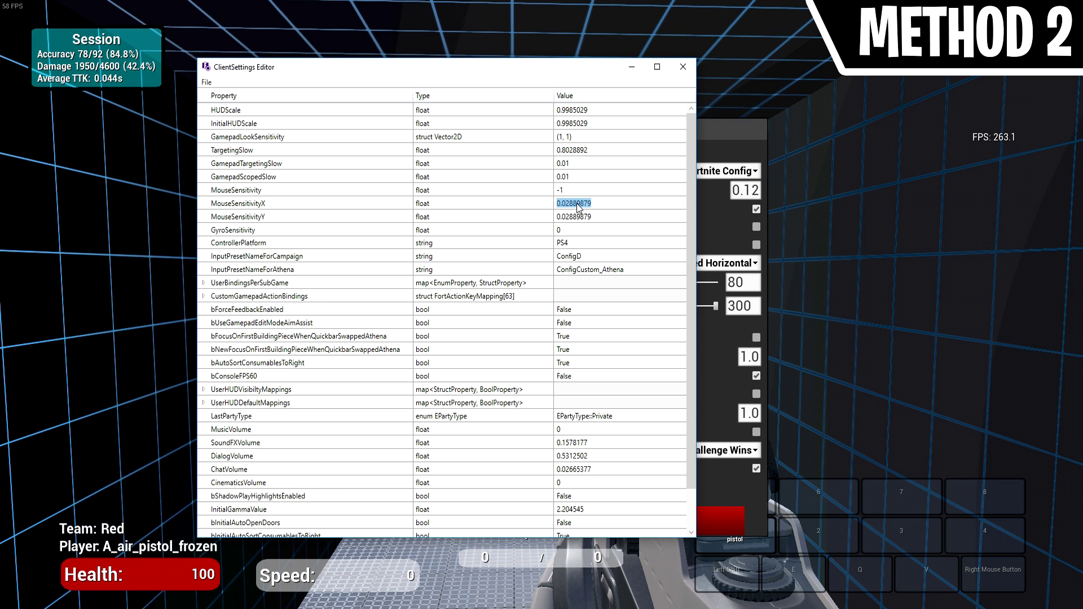
Set the aim trainer's horizontal sensitivity to the MouseSensitivityX value, 0.02889879
click(711, 201)
key(ctrl+a)
key(BackSpace)
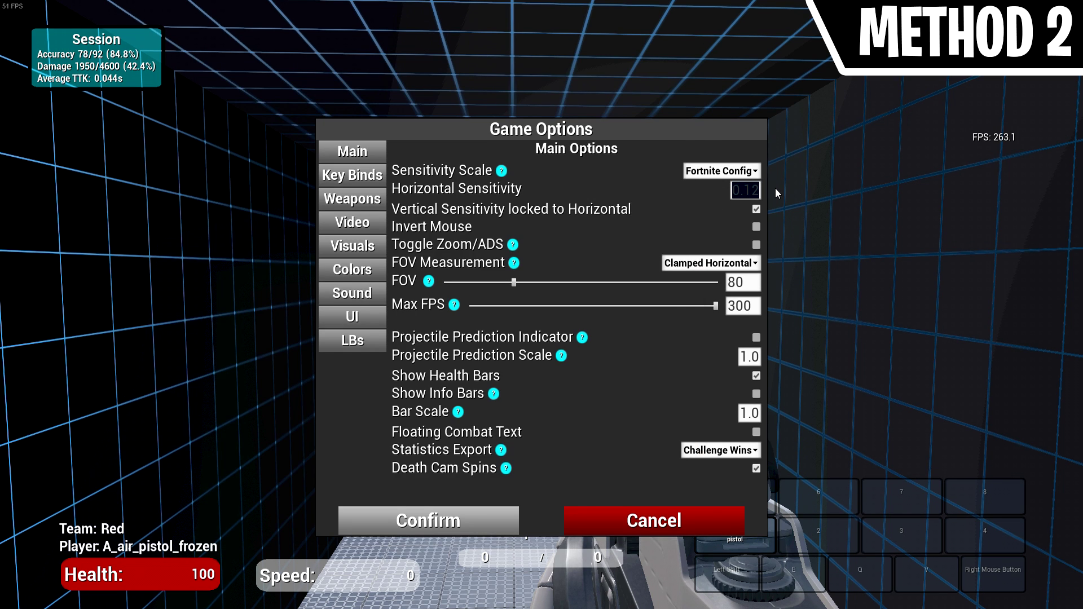
text(0.02889879)
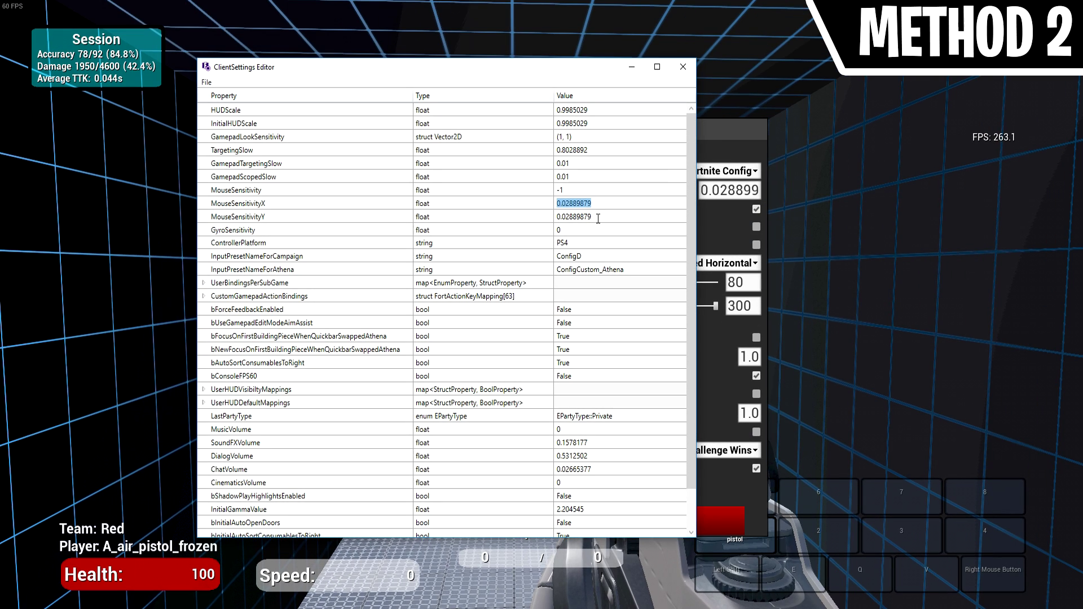
Copy the MouseSensitivityY value, unlock vertical sensitivity from horizontal, and set the vertical sensitivity to 0.02889879
double_click(557, 218)
key(ctrl+c)
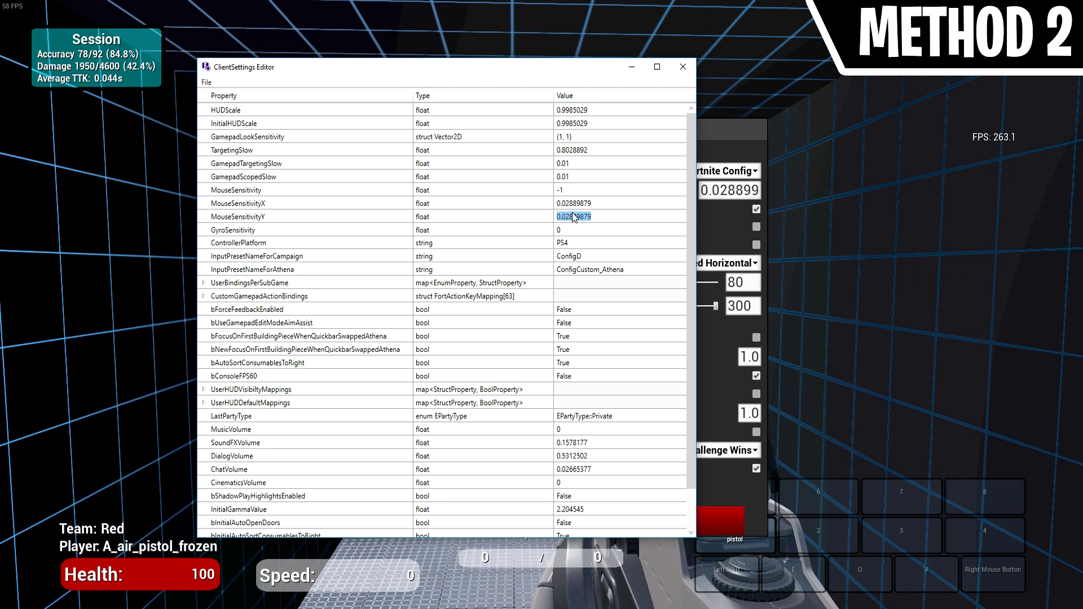
right_click(569, 218)
click(565, 218)
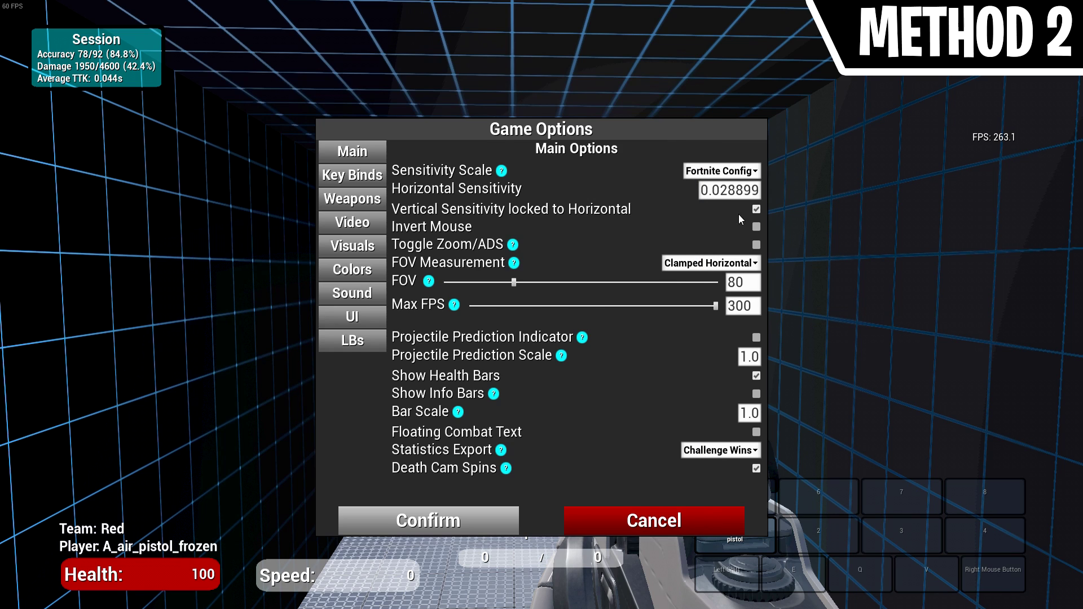
click(756, 209)
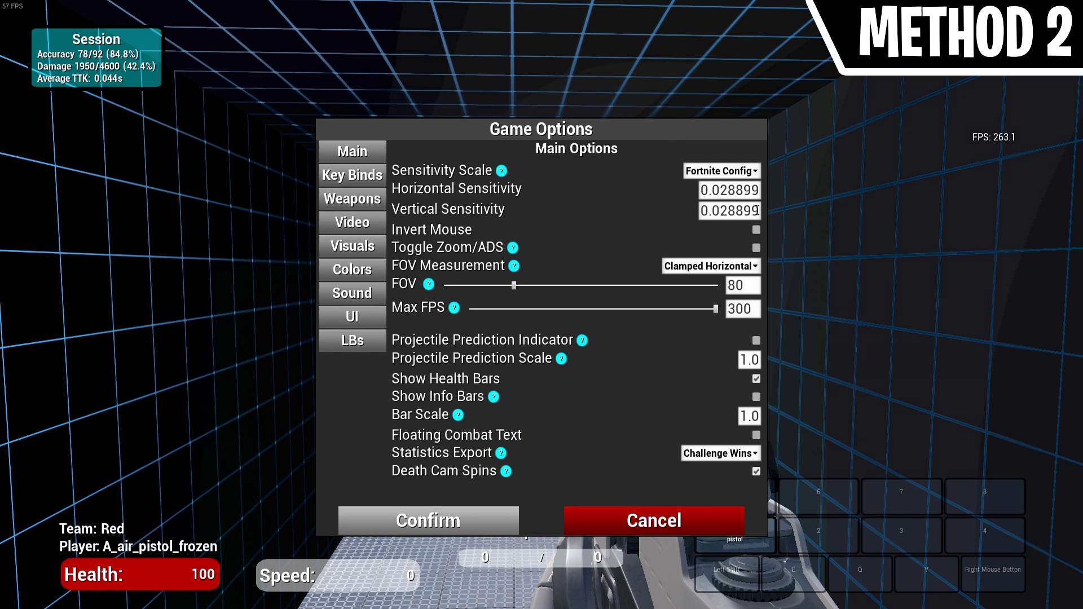
double_click(701, 211)
key(ctrl+v)
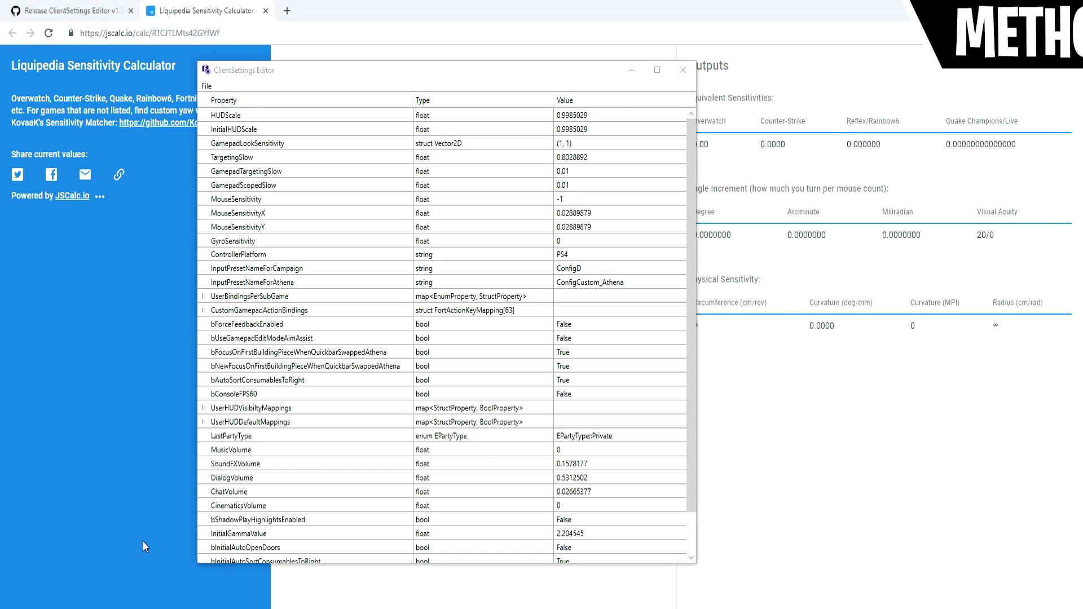
Enter the MouseSensitivityX value 0.02889879 in the Liquipedia Sensitivity Calculator, converting from Fortnite (2.2220 degrees, config)
double_click(628, 213)
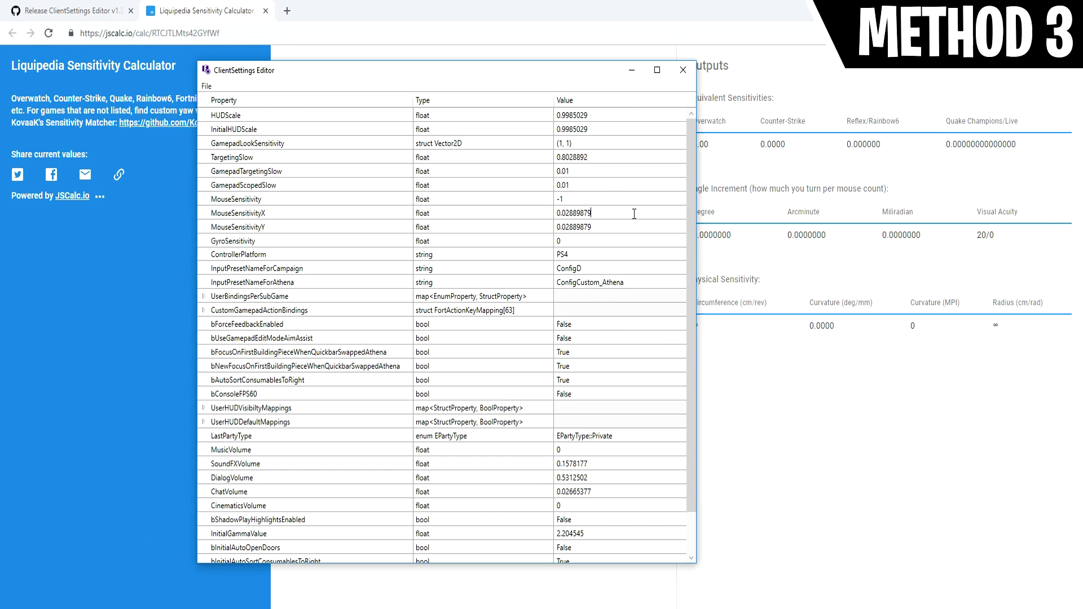
drag(589, 213, 526, 214)
key(ctrl+c)
click(118, 243)
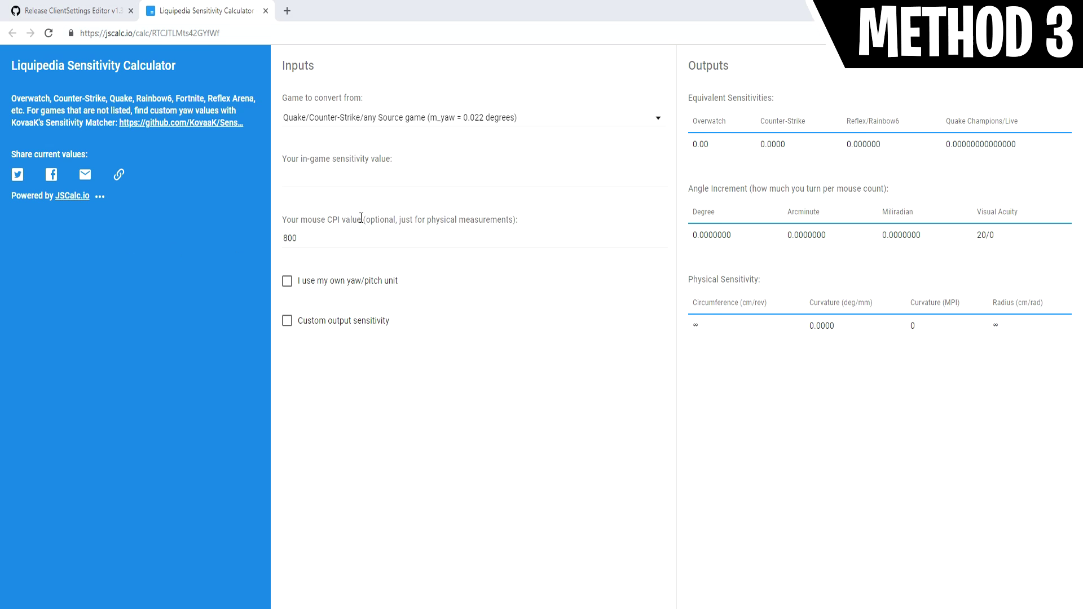
click(362, 173)
key(ctrl+v)
click(587, 121)
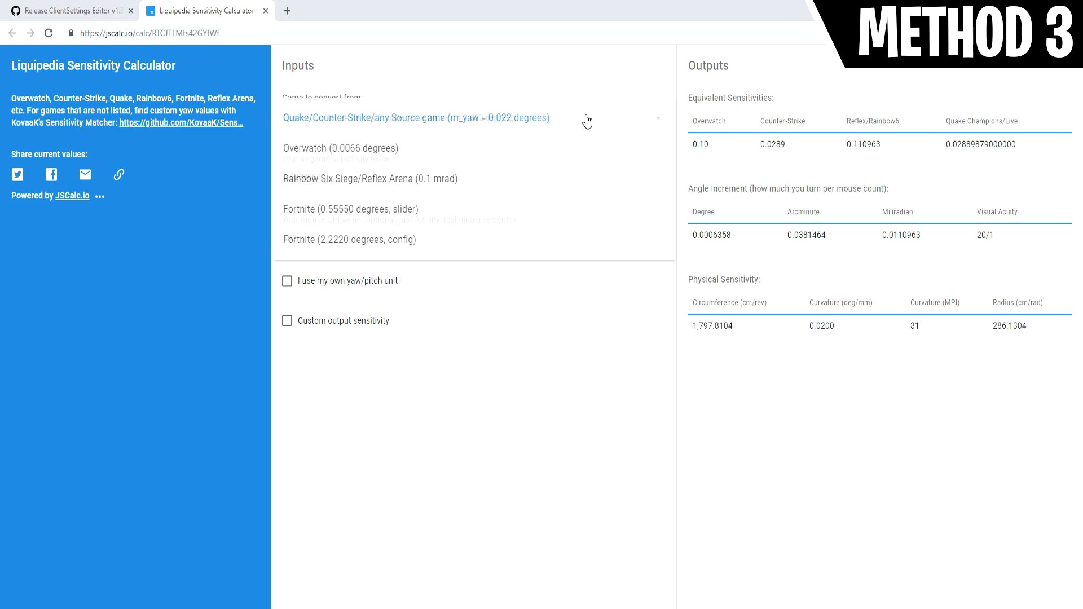
click(365, 243)
Copy the Quake Champions/Live output and set it as the aim trainer's horizontal sensitivity, 2.91877779, on the Quake/Source scale
drag(946, 144, 1025, 149)
key(ctrl+c)
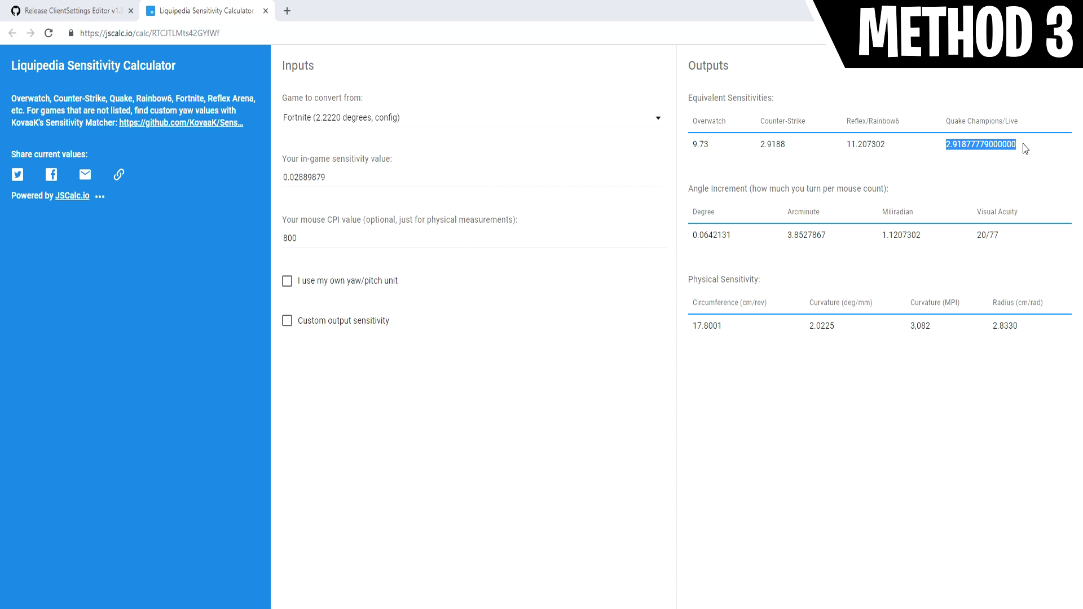
key(alt+Tab)
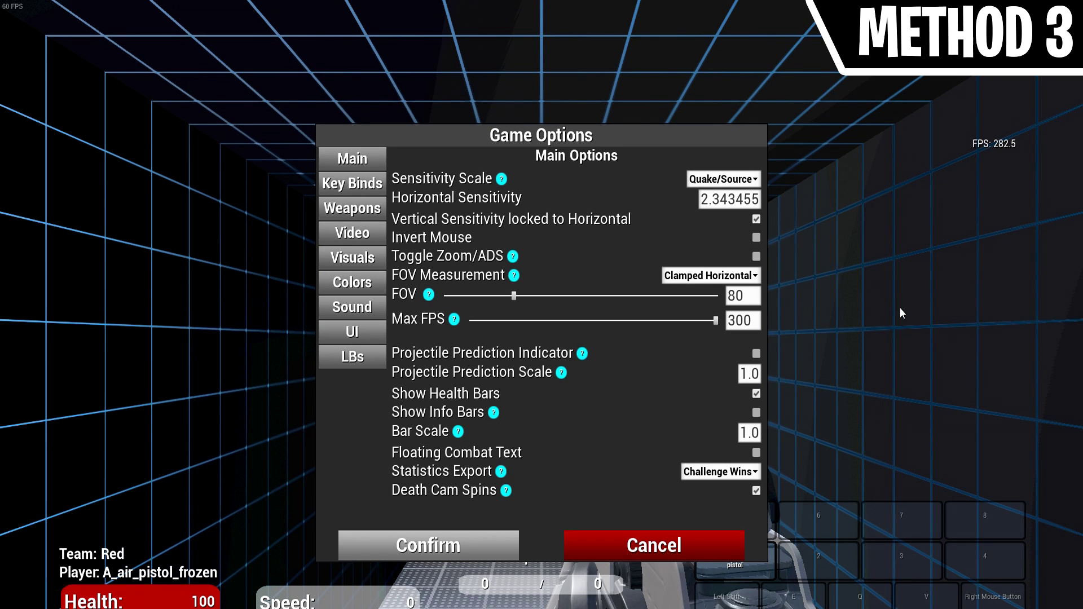
click(725, 179)
click(704, 198)
key(ctrl+v)
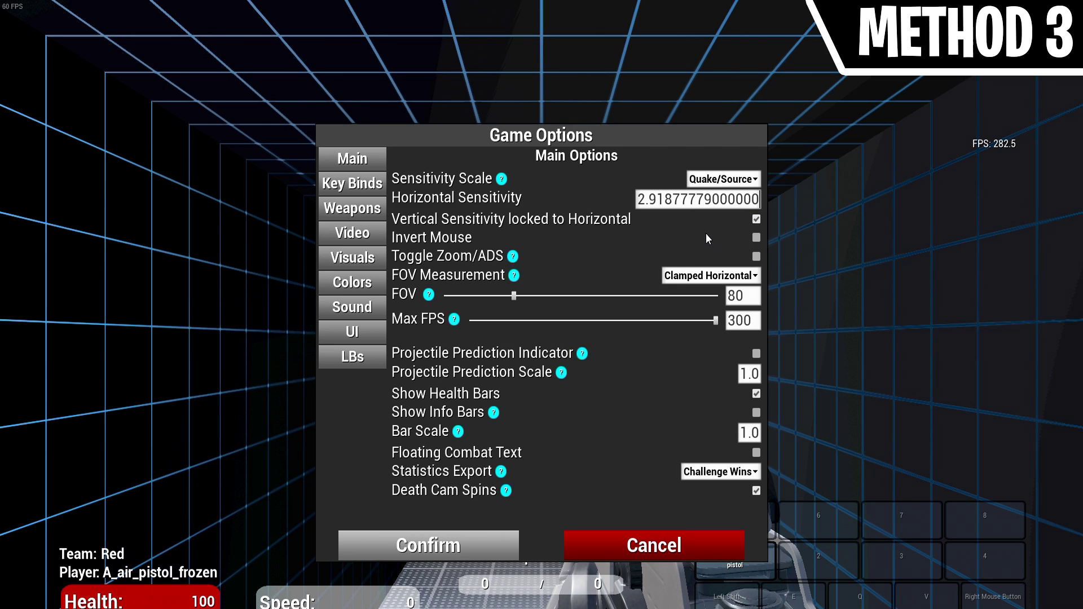
key(Return)
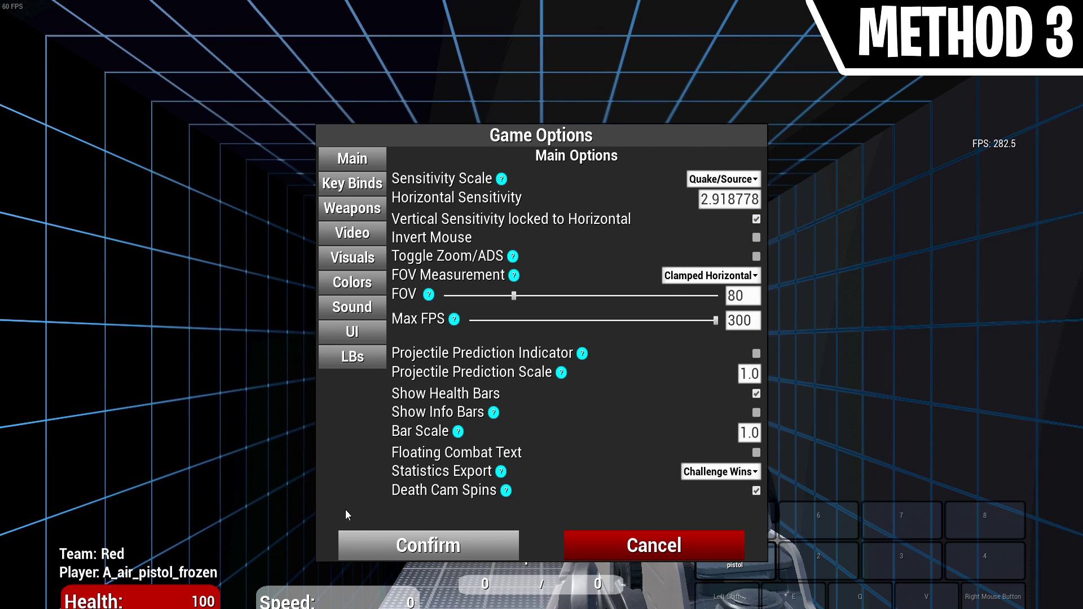
Convert the MouseSensitivityY value in the calculator and enter its Quake equivalent as the aim trainer's separate vertical sensitivity
key(alt+Tab)
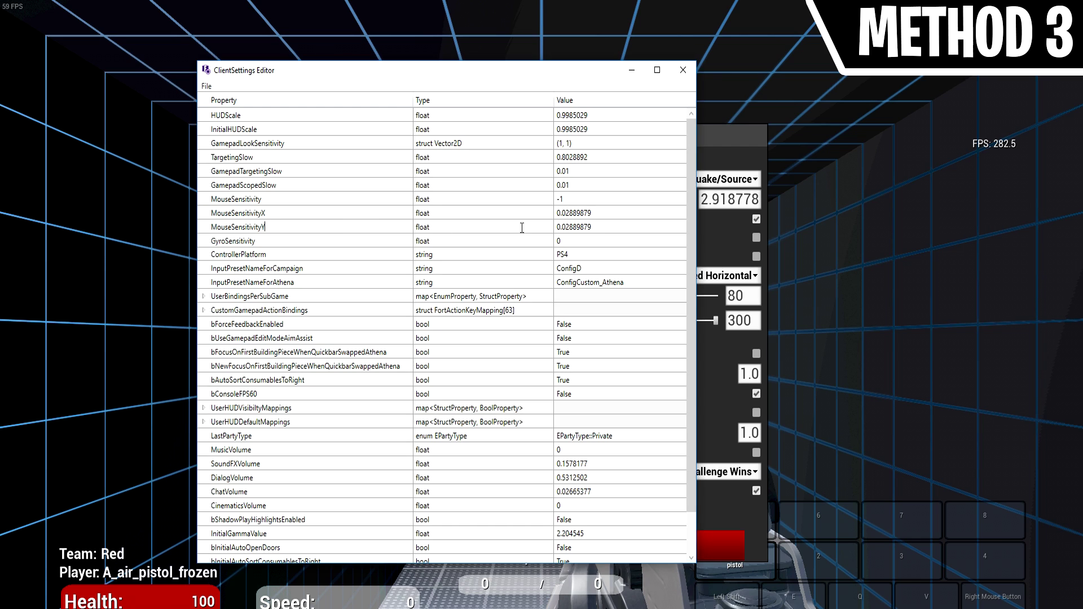
drag(601, 227, 550, 228)
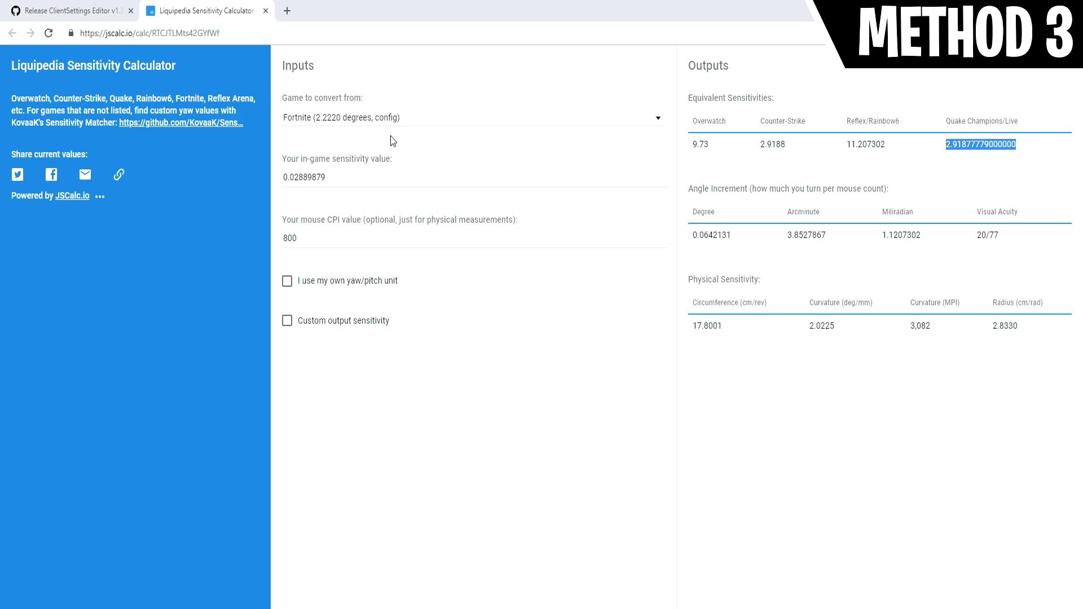
click(361, 180)
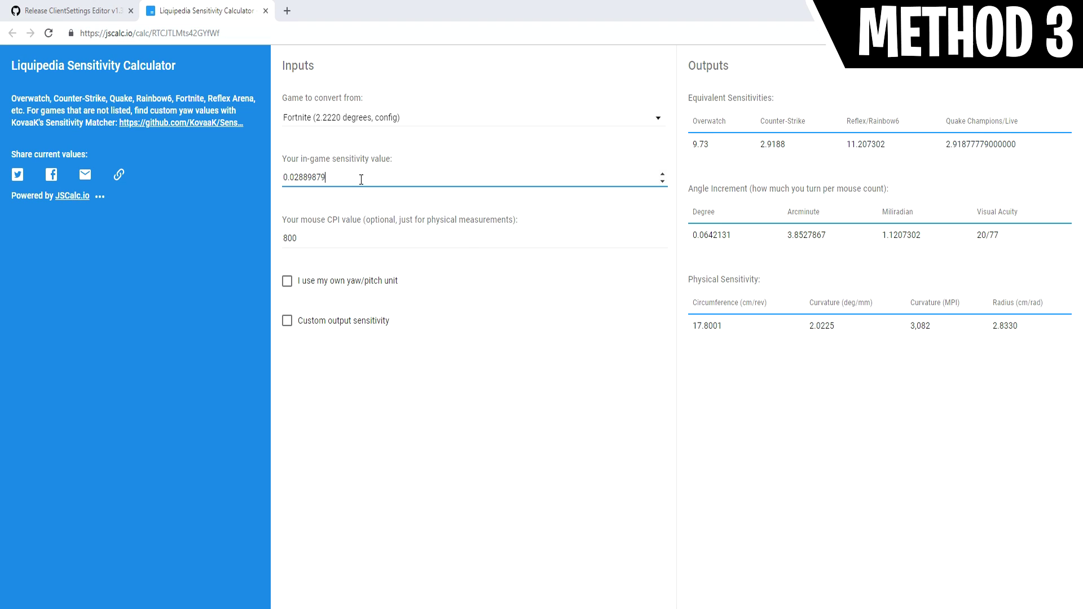
click(393, 117)
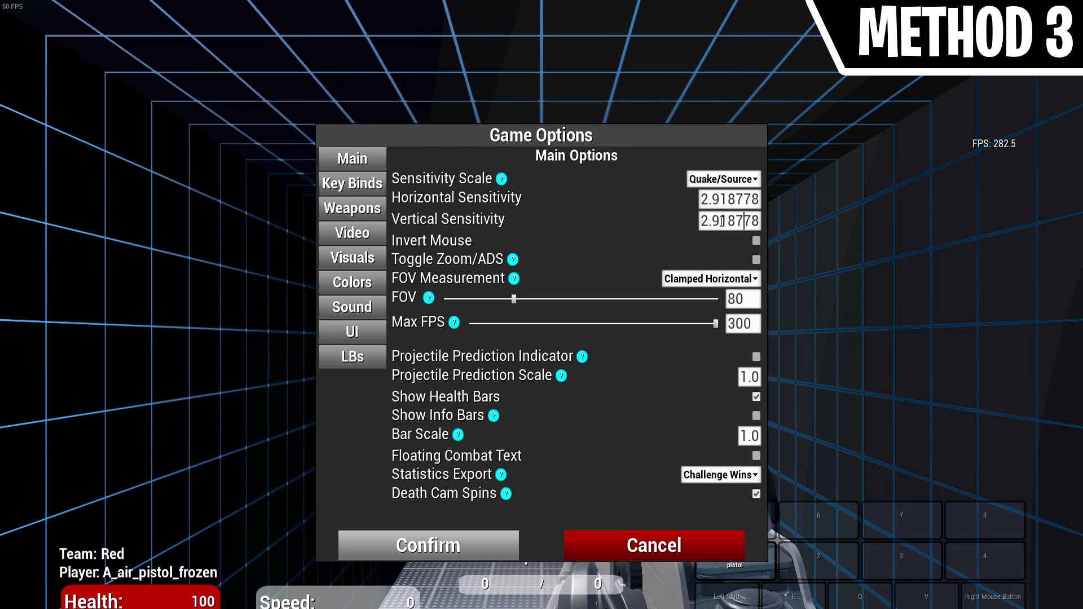
key(ctrl+a)
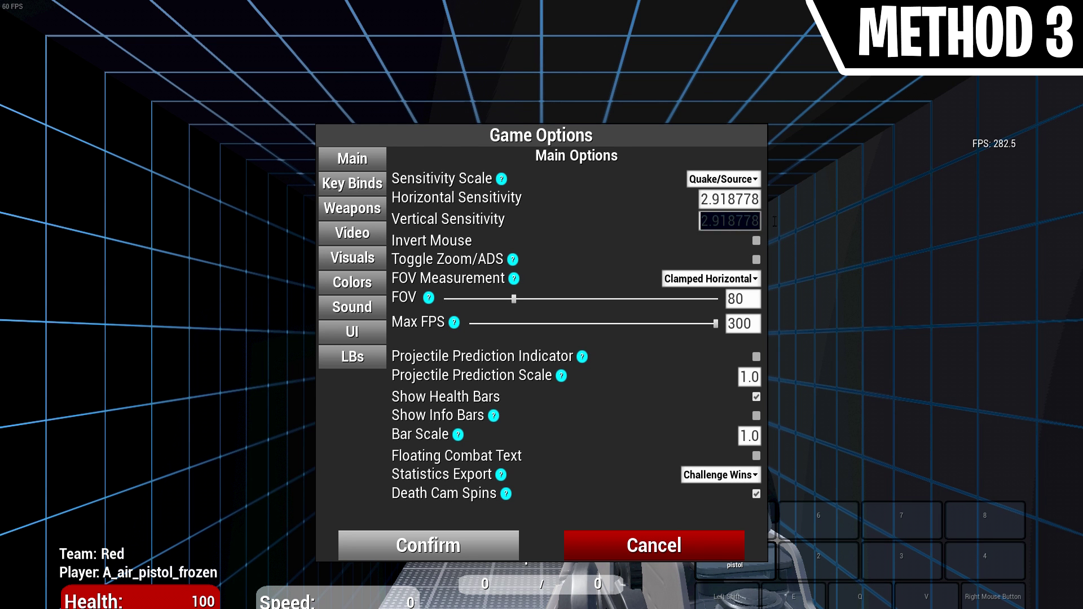
key(ctrl+v)
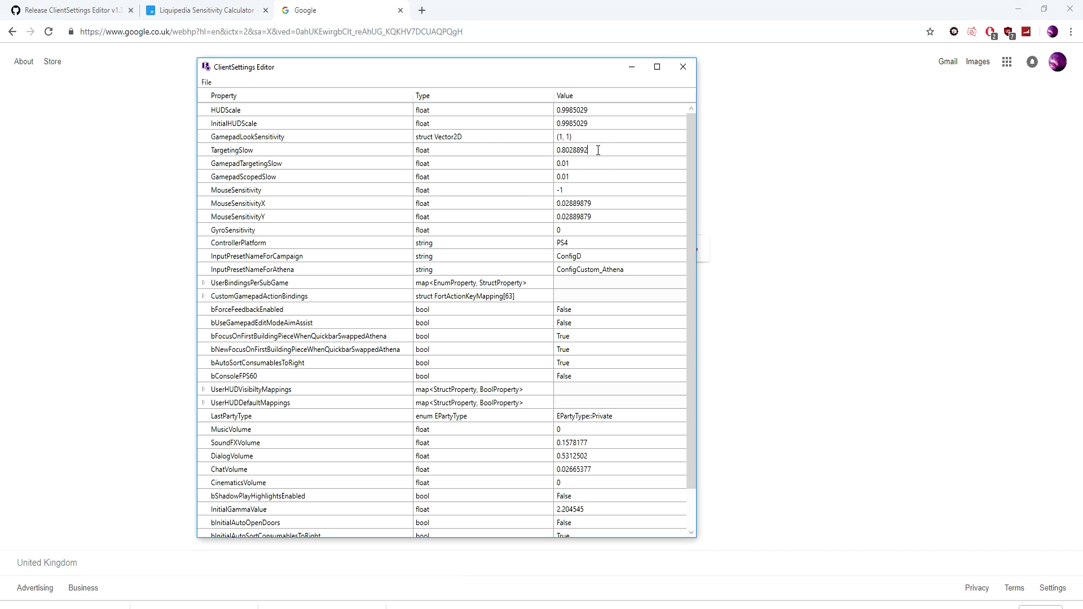
Copy the TargetingSlow value and multiply MouseSensitivityX by it in Google search as 0.02889879*0.8028892
drag(598, 150, 553, 151)
key(ctrl+c)
click(730, 249)
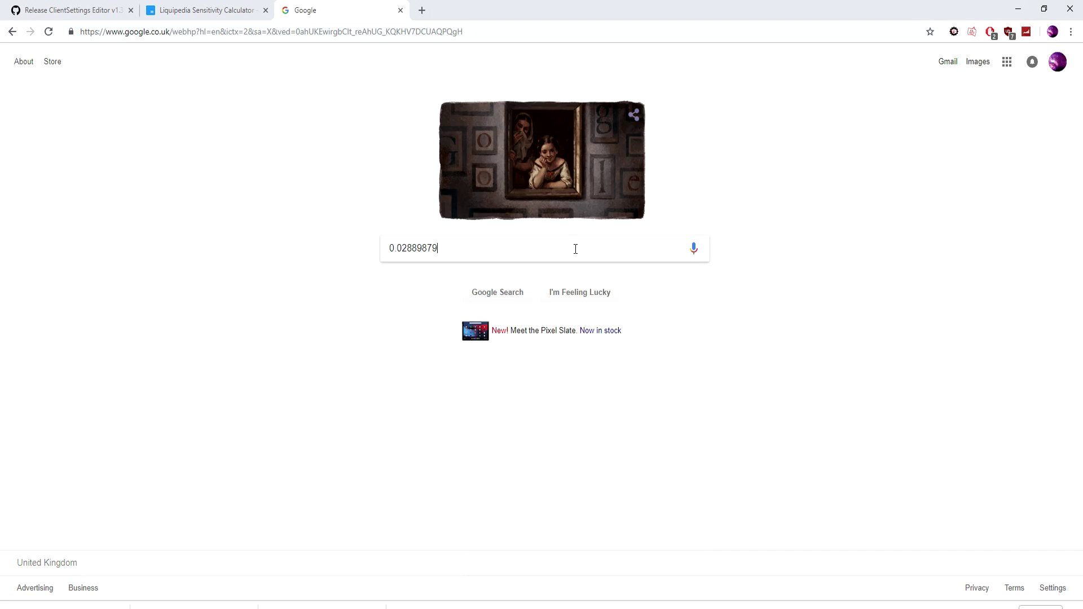
text(*)
key(ctrl+v)
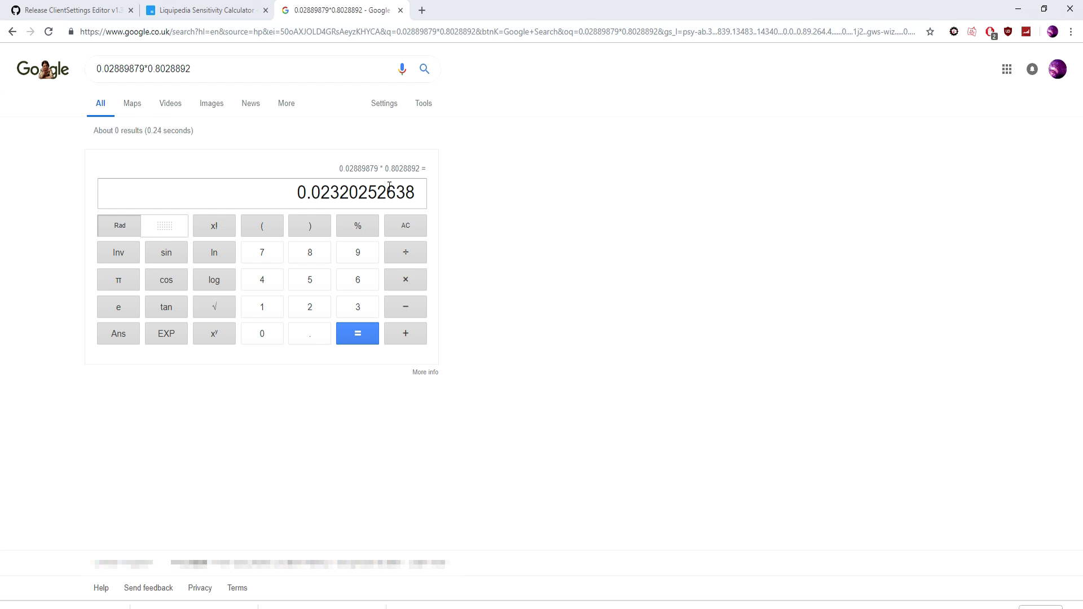
Transfer the product 0.02320252638 to the Liquipedia Sensitivity Calculator as the in-game sensitivity value
drag(298, 193, 416, 192)
click(418, 195)
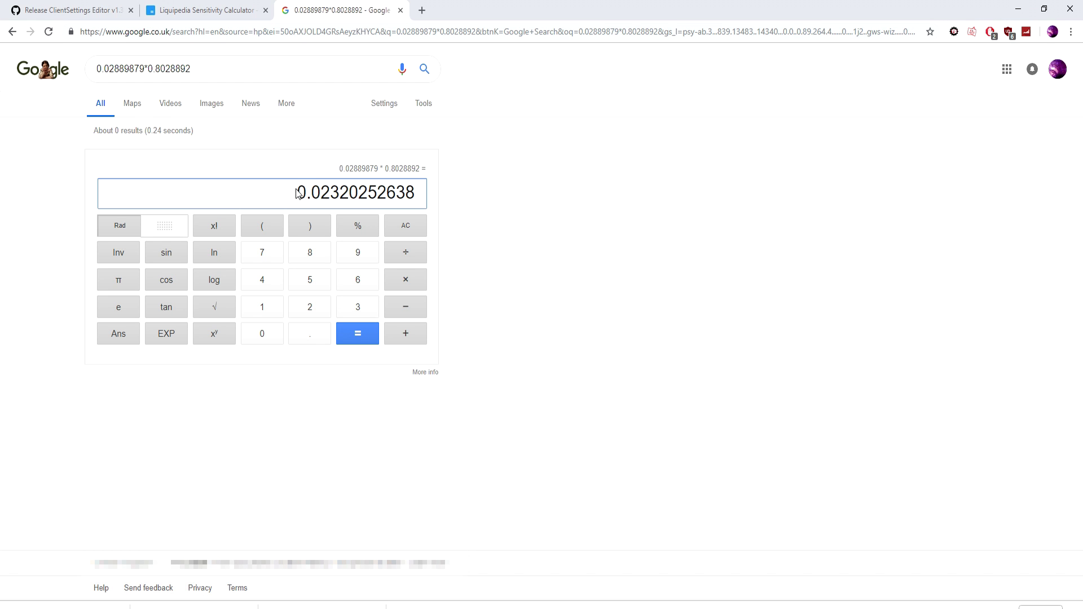
double_click(420, 196)
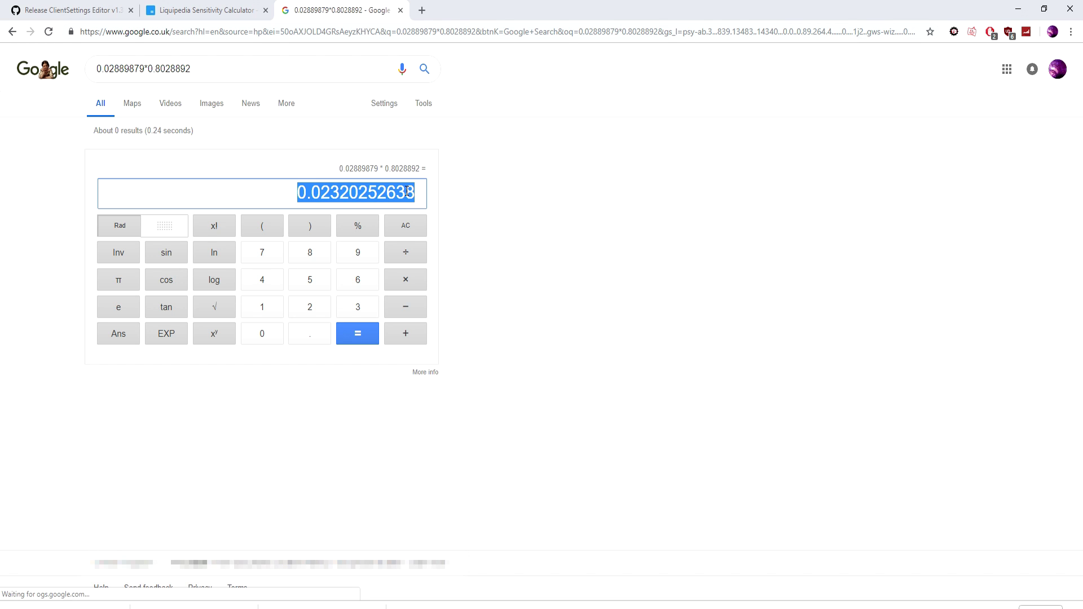
right_click(418, 196)
click(425, 202)
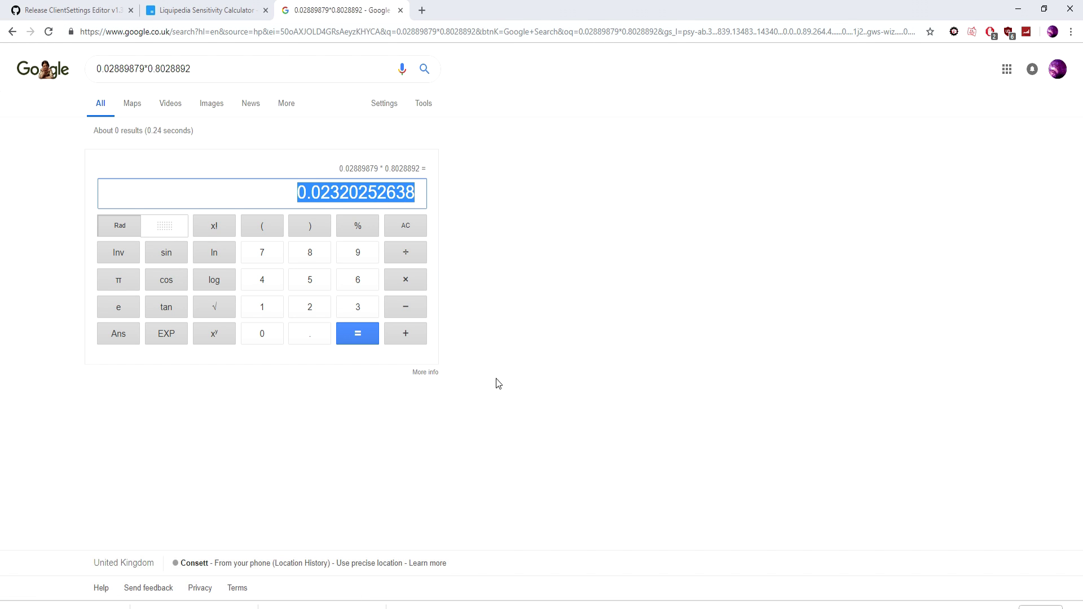
key(ctrl+shift+Tab)
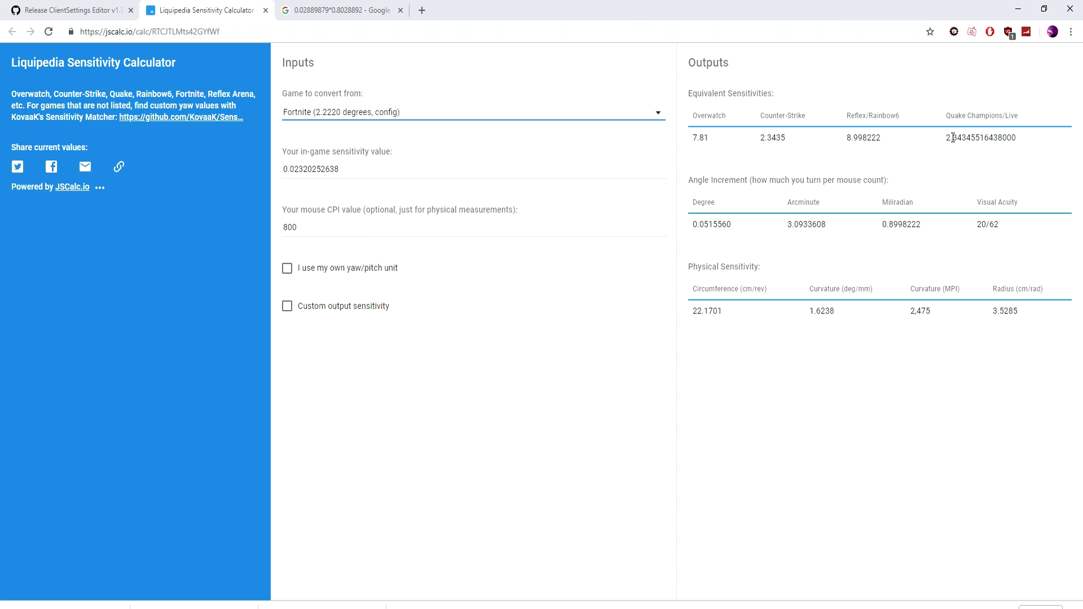
Copy the calculator's Quake Champions/Live sensitivity and choose the Quake/Source sensitivity scale in the aim trainer
drag(946, 137, 1021, 138)
right_click(1003, 137)
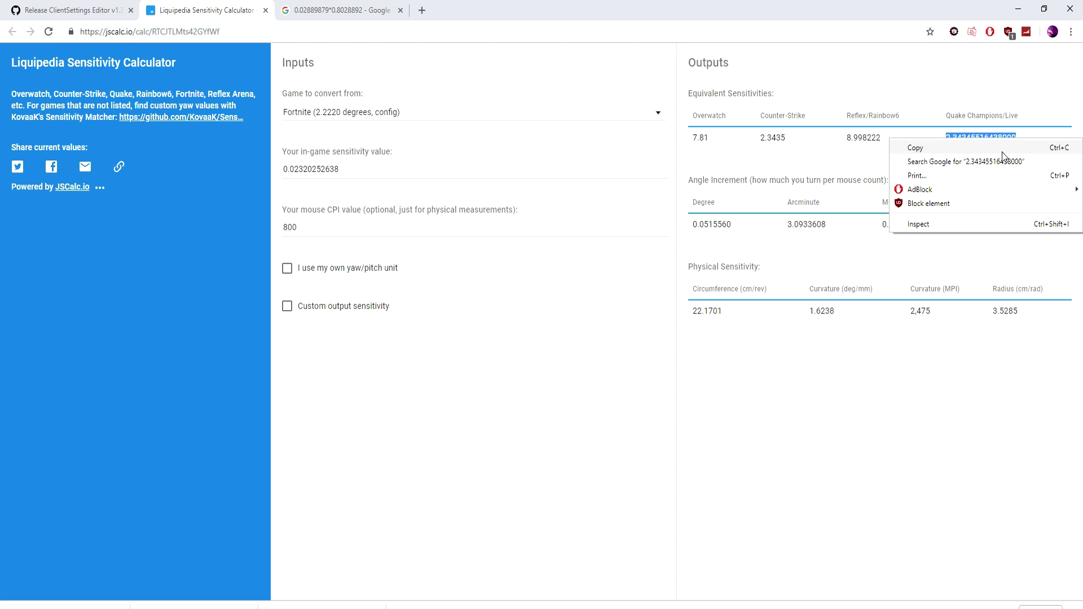
click(1002, 149)
key(alt+Tab)
click(728, 176)
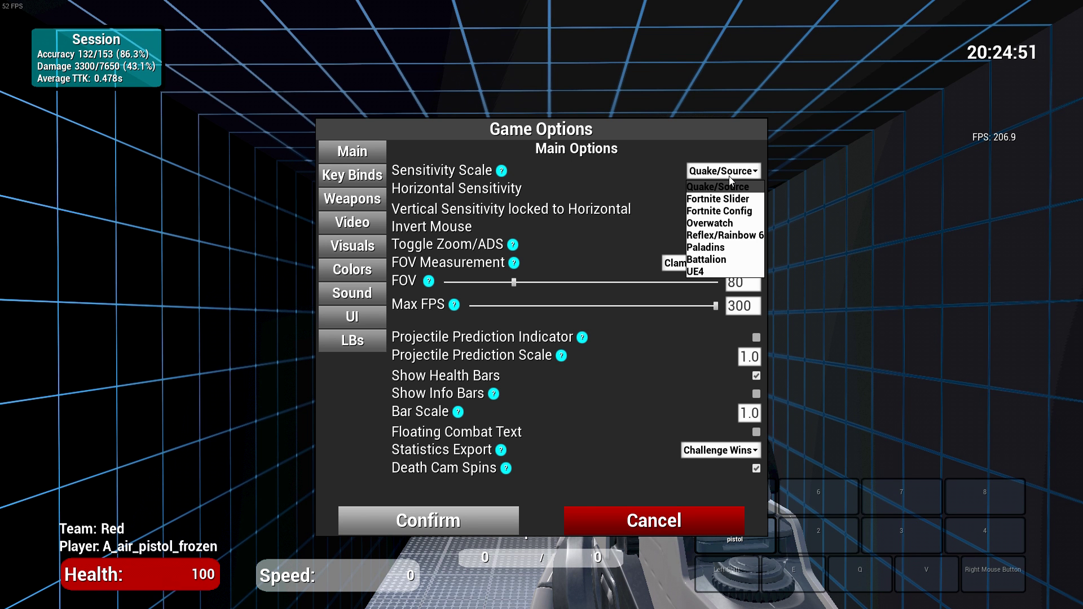
click(726, 186)
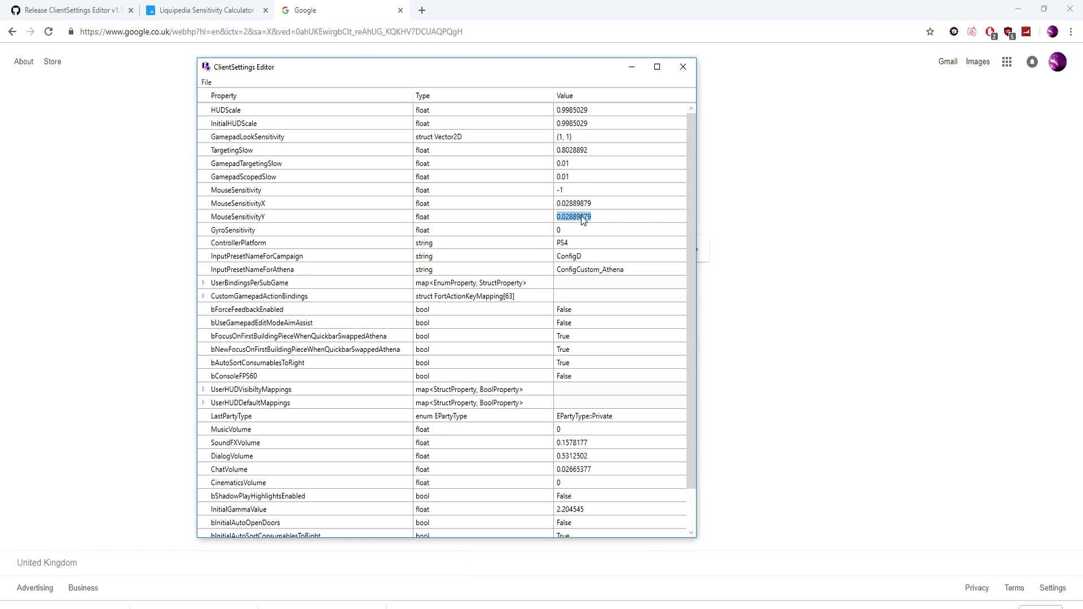
Multiply the MouseSensitivityY value 0.02889879 by the TargetingSlow value 0.8028892 in Google search
right_click(581, 216)
click(574, 219)
click(798, 205)
click(578, 241)
key(ctrl+v)
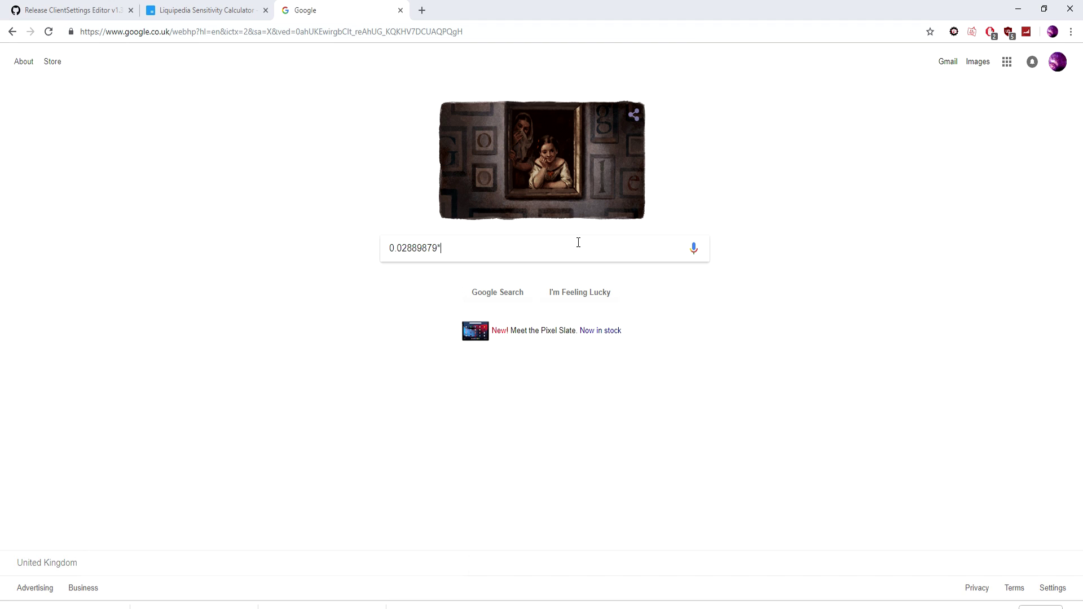
text(*)
click(577, 604)
double_click(551, 150)
key(ctrl+c)
key(alt+Tab)
key(ctrl+v)
key(Return)
Enter the vertical product 0.02320252638 in the sensitivity calculator with Fortnite (2.2220 degrees, config) as the source game
drag(297, 193, 403, 193)
key(ctrl+shift+Tab)
click(353, 111)
click(361, 183)
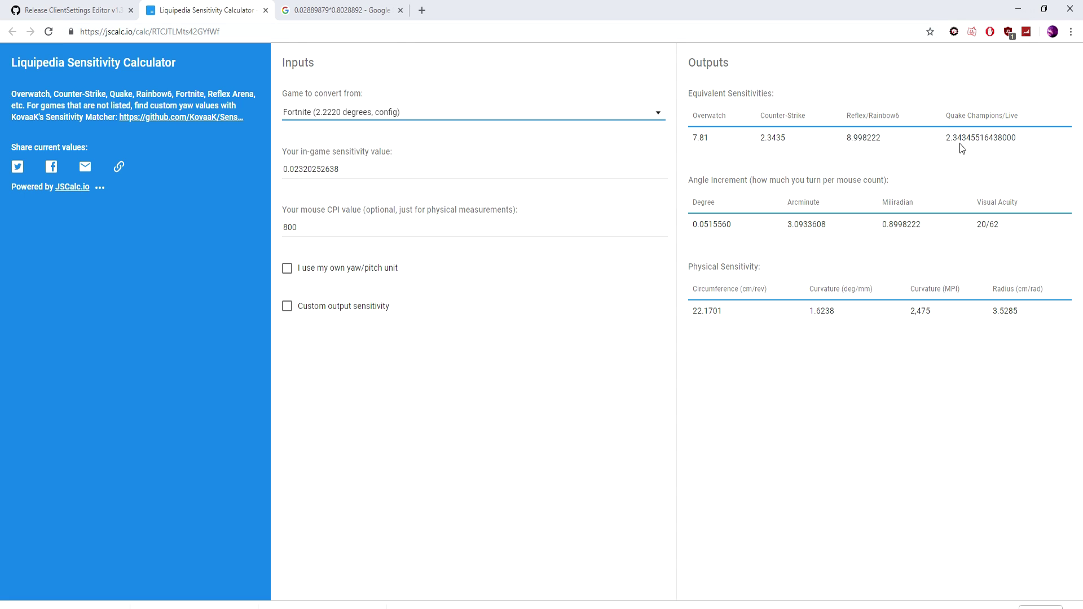
Copy the calculator's Quake Champions/Live value 2.34345516438 into the aim trainer's vertical sensitivity and save the game options
double_click(1024, 145)
key(ctrl+c)
key(alt+Tab)
drag(759, 210, 698, 210)
key(BackSpace)
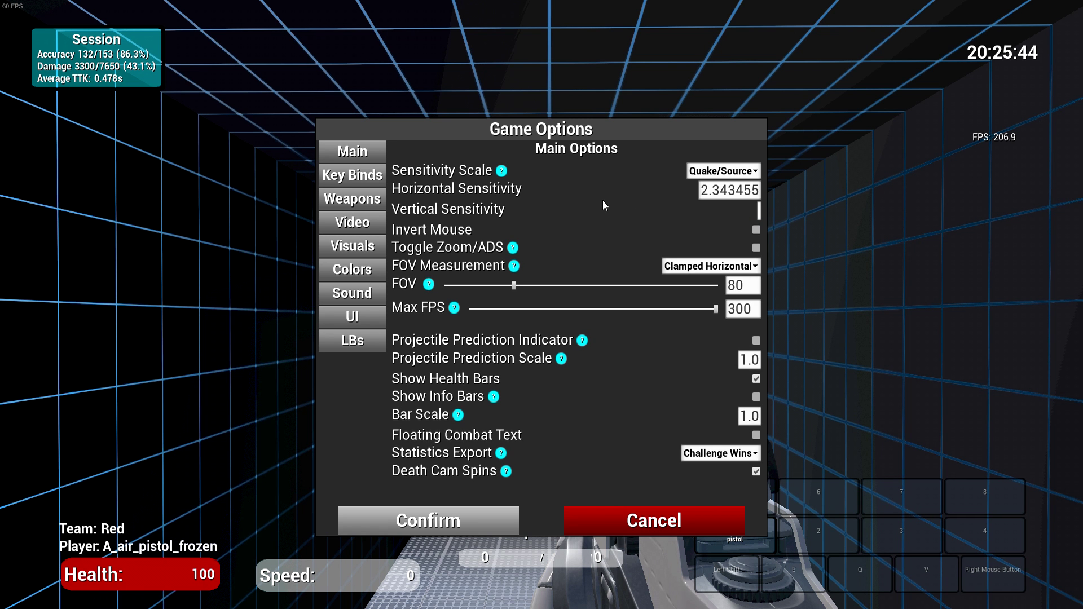
key(ctrl+v)
click(445, 526)
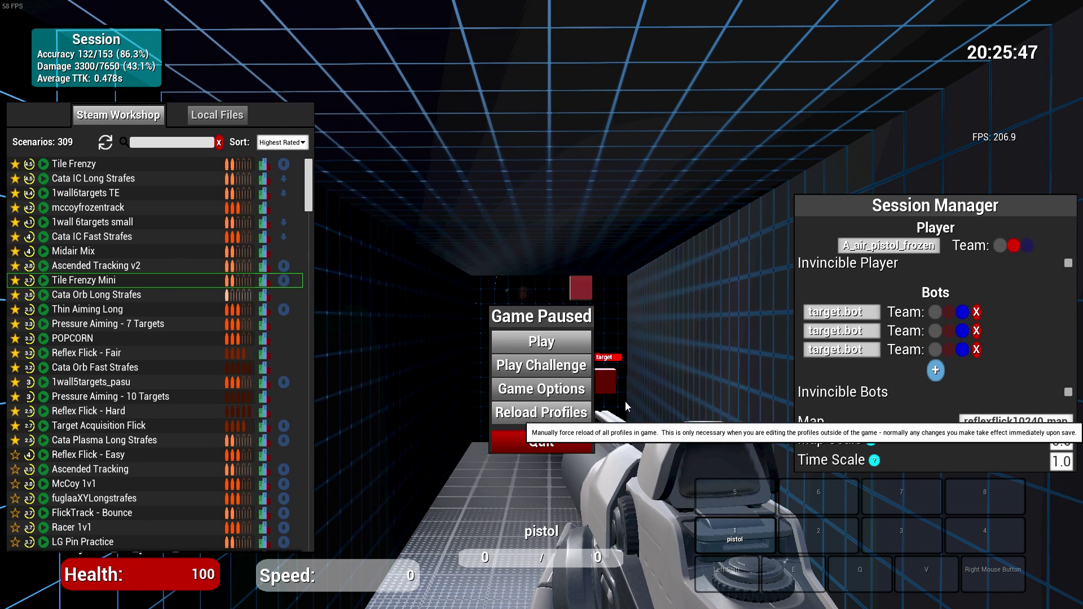
Resume play and shoot the targets with the pistol to try out the new targeting sensitivity
click(541, 342)
click(541, 328)
click(541, 327)
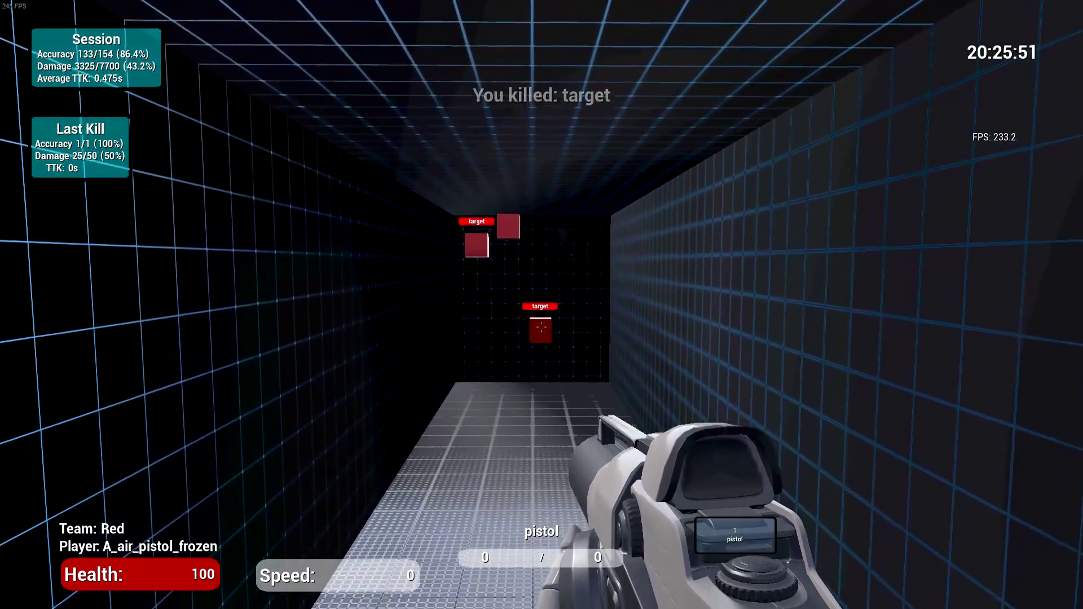
click(542, 328)
click(542, 327)
click(542, 327)
click(542, 327)
click(542, 327)
click(542, 327)
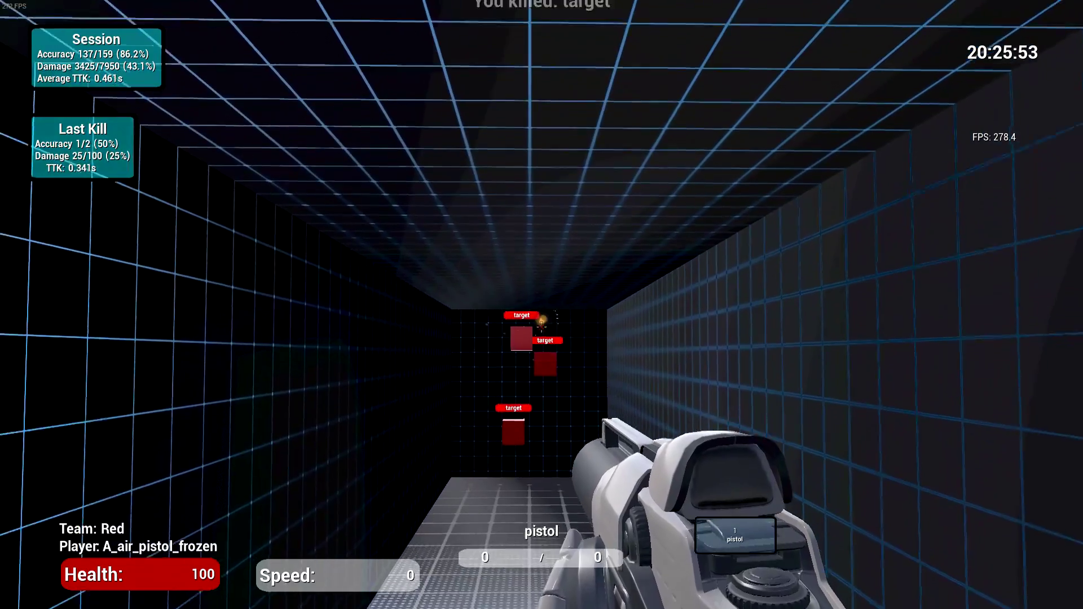
click(541, 327)
click(542, 327)
click(542, 327)
click(542, 327)
click(542, 327)
click(542, 327)
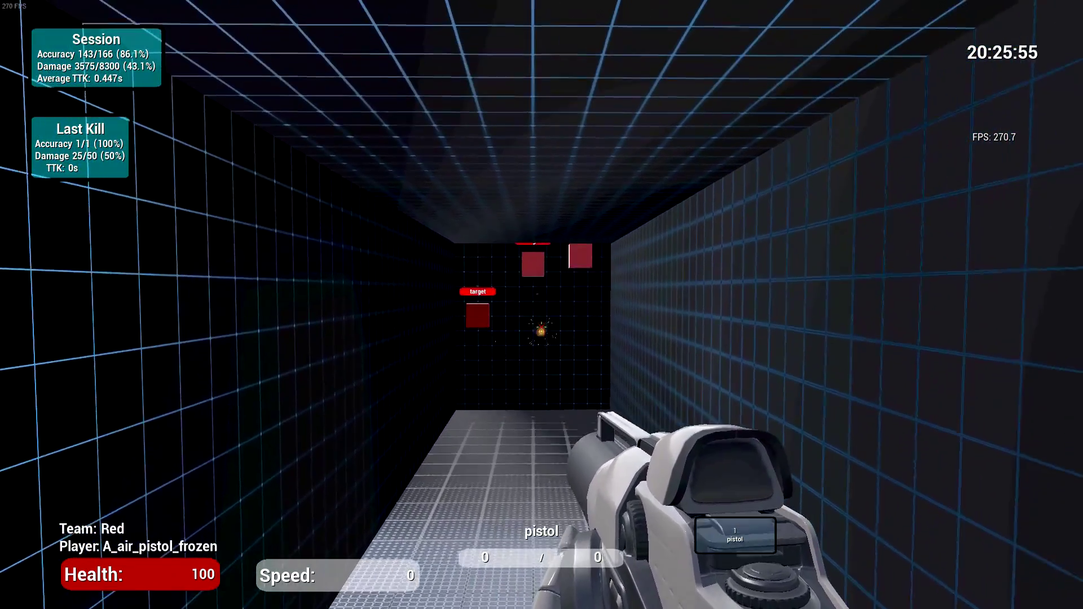
Finish the shooting round and check the available screen resolutions in the video options
click(541, 327)
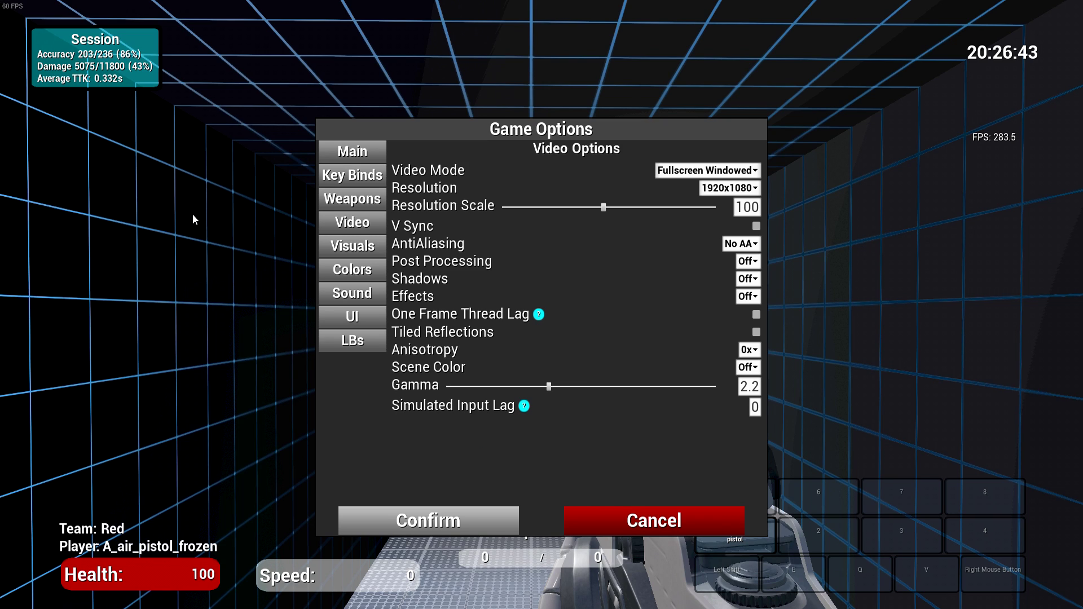
click(740, 191)
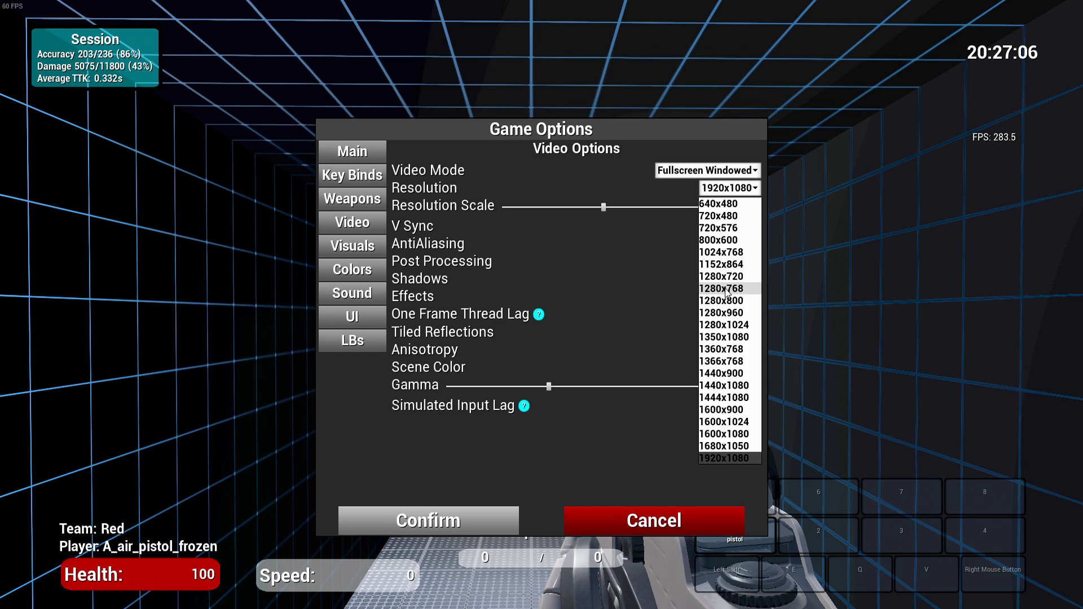
click(362, 153)
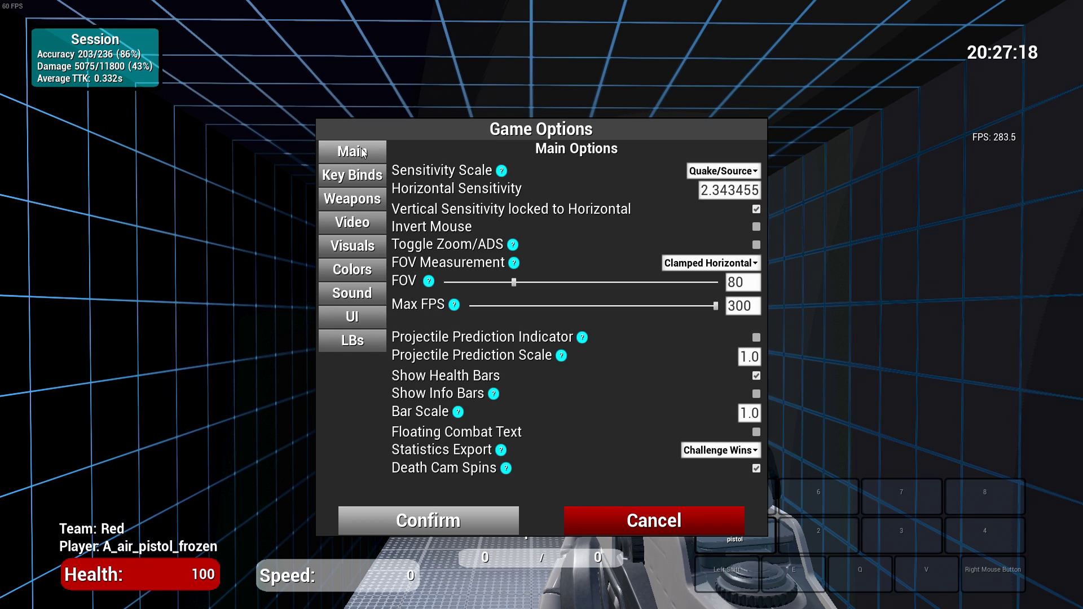
Set the FOV to 80 with Clamped Horizontal measurement, check the default weapon options and confirm the game options
click(727, 264)
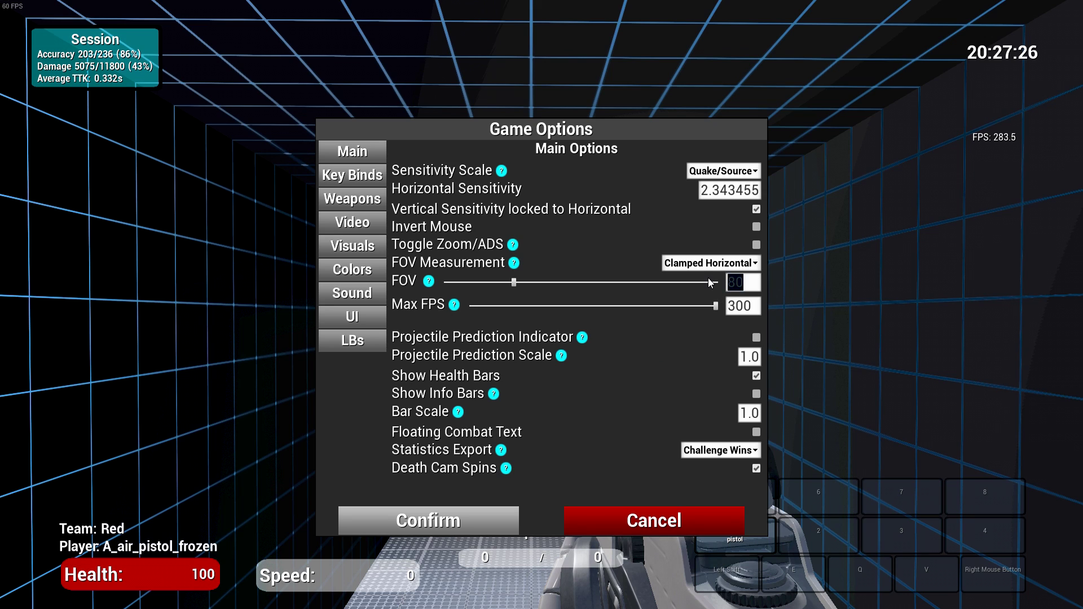
text(80)
click(679, 315)
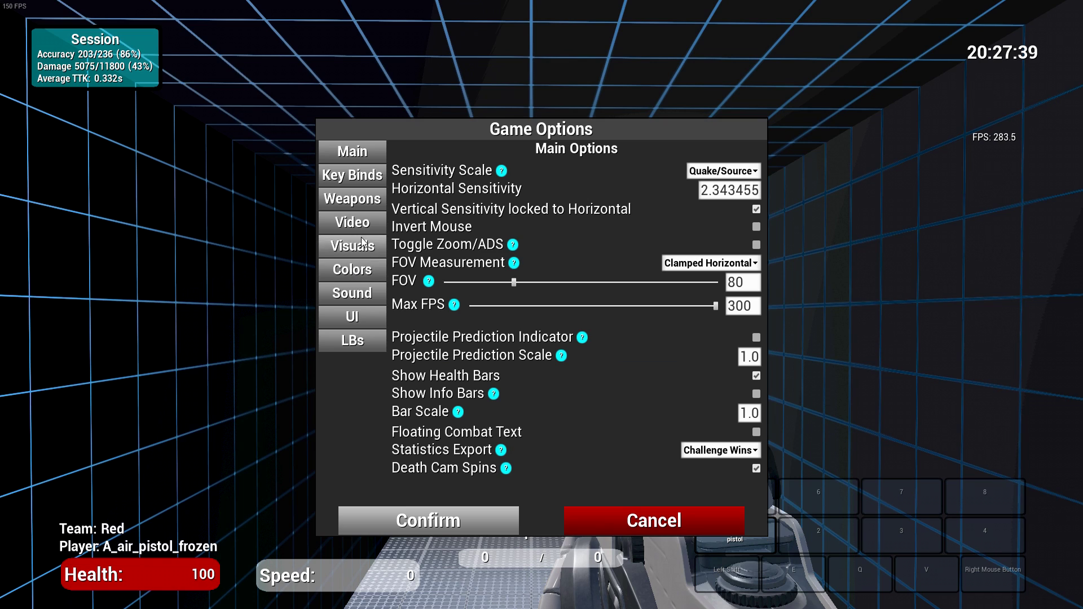
click(358, 202)
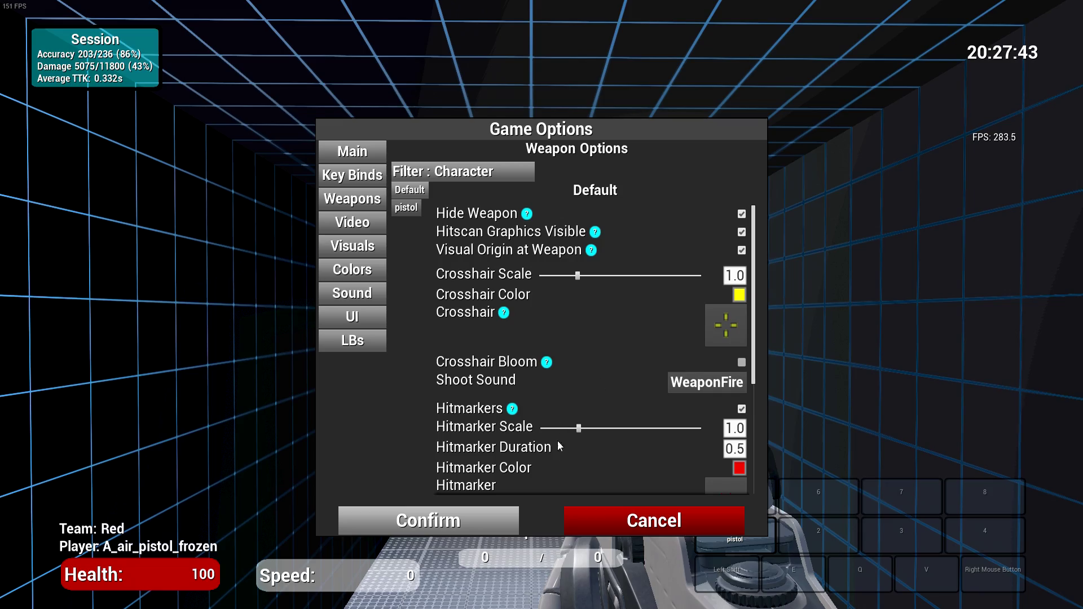
click(496, 513)
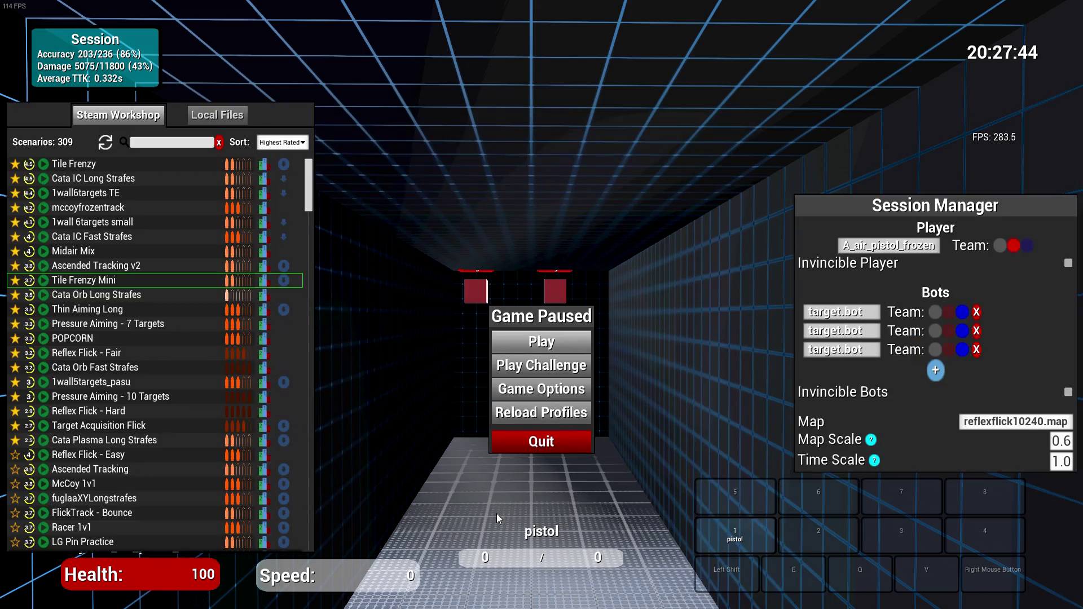
Resume play and shoot the red targets with the pistol to test aiming at the 80 FOV
click(571, 340)
click(541, 304)
click(542, 305)
click(541, 304)
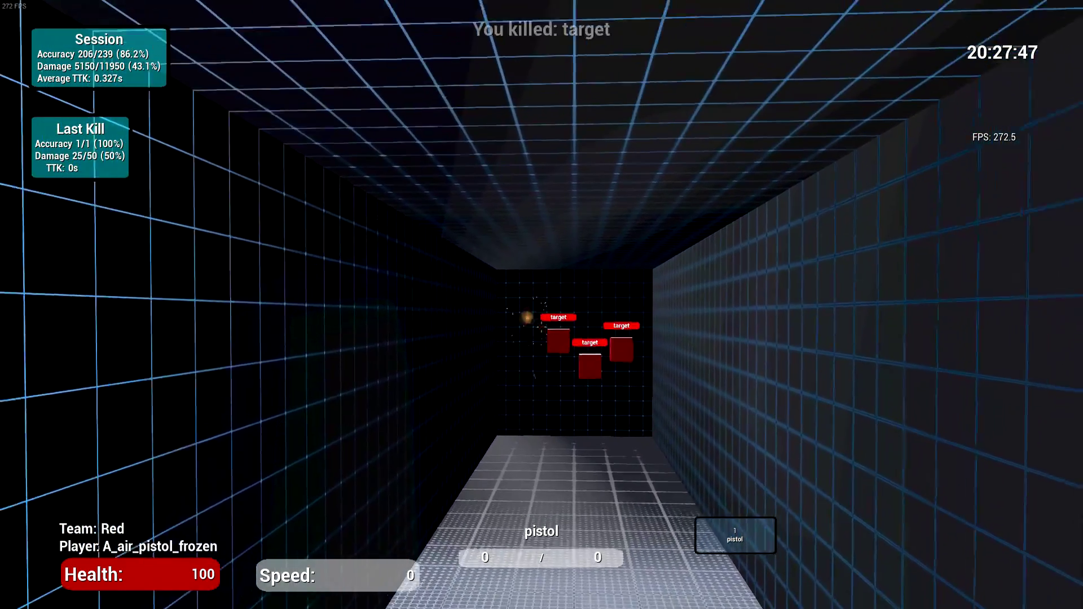
click(541, 305)
click(542, 305)
click(542, 304)
click(542, 304)
click(542, 305)
click(542, 305)
click(541, 304)
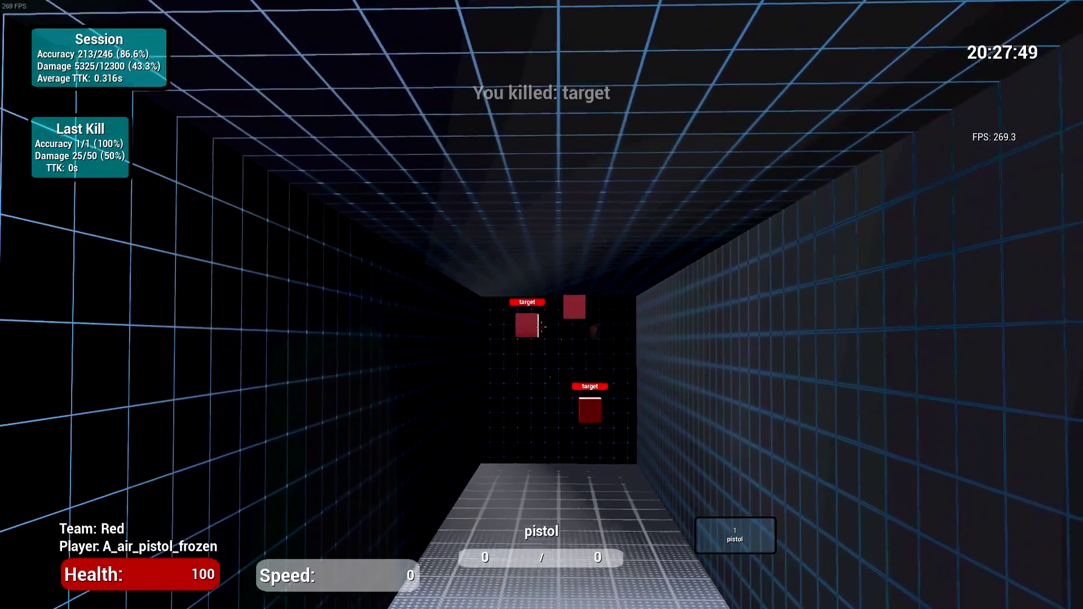
click(540, 326)
click(541, 327)
click(540, 326)
click(540, 327)
click(541, 326)
click(541, 326)
click(540, 326)
click(540, 327)
click(540, 327)
click(541, 327)
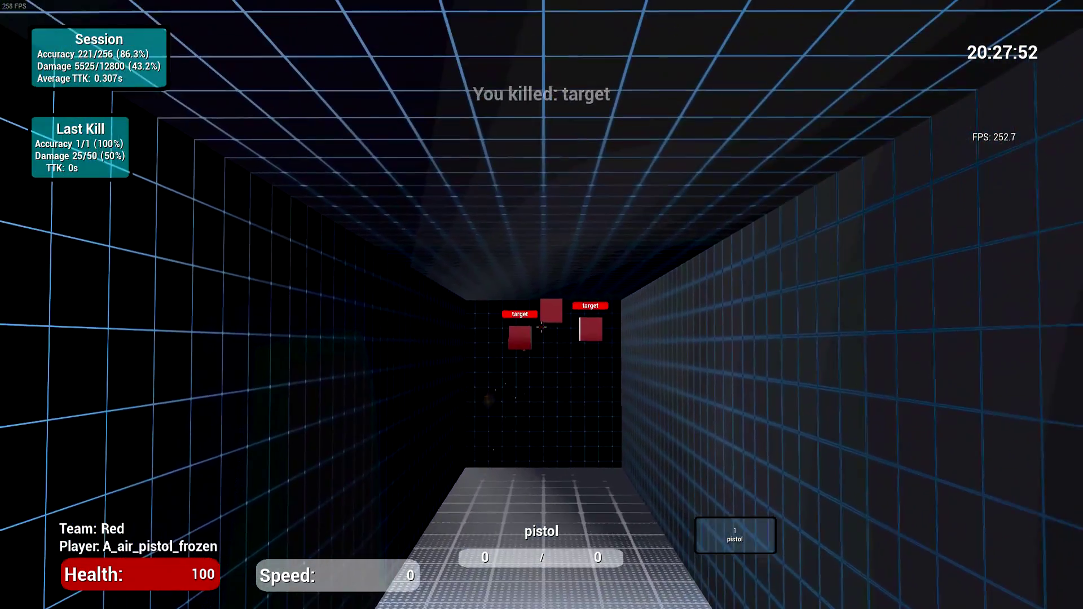
click(541, 326)
click(540, 326)
click(541, 327)
click(542, 326)
click(542, 327)
click(541, 326)
click(541, 327)
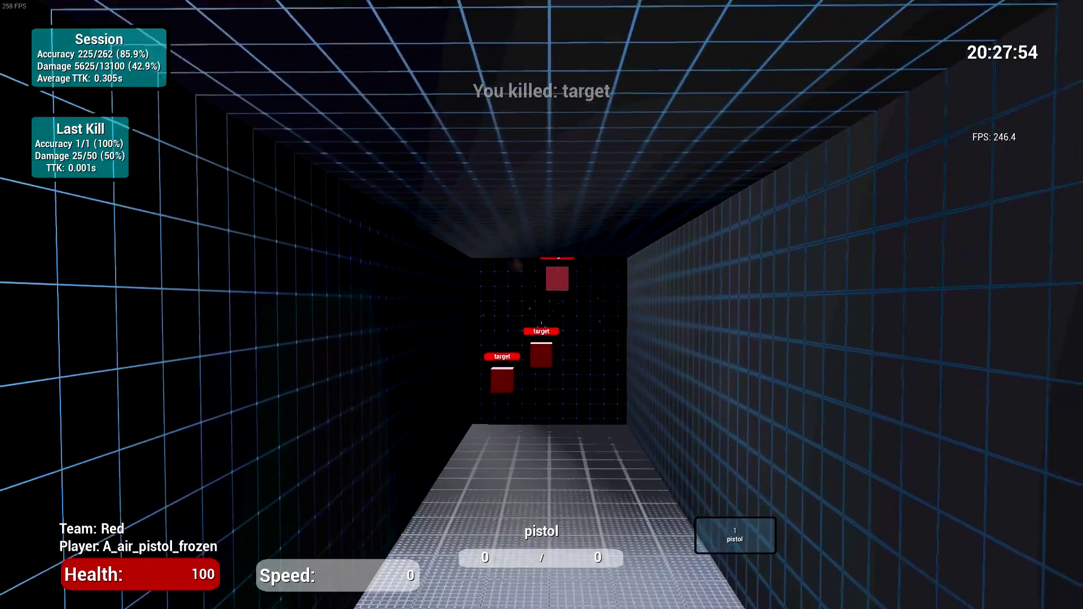
click(542, 326)
click(542, 327)
click(541, 326)
click(541, 327)
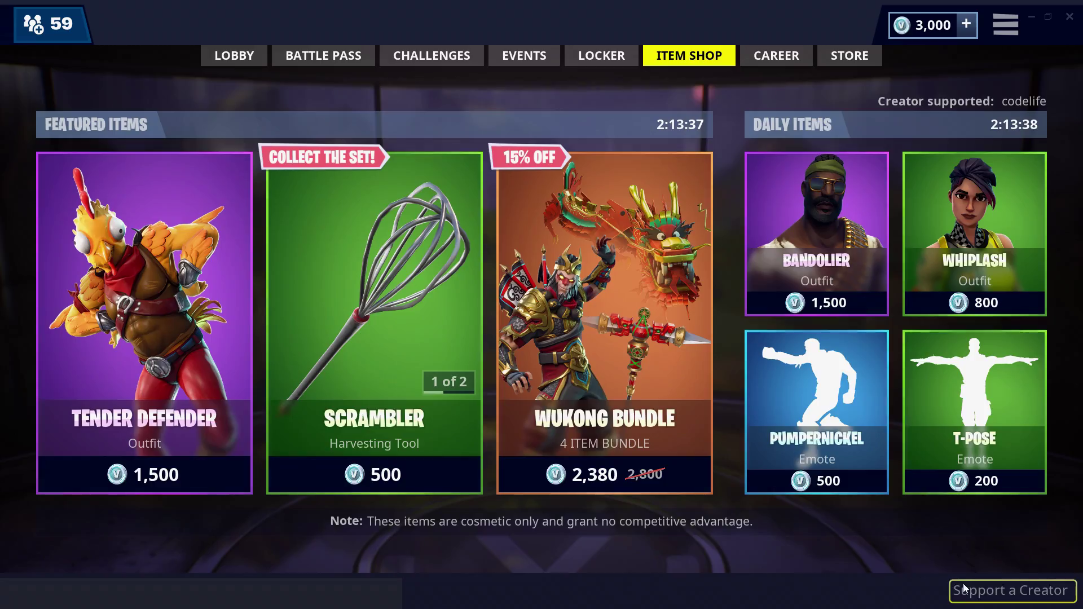
In Fortnite's item shop, declare support for the creator codelife and view the Tender Defender outfit's purchase details
click(963, 584)
text(codelife)
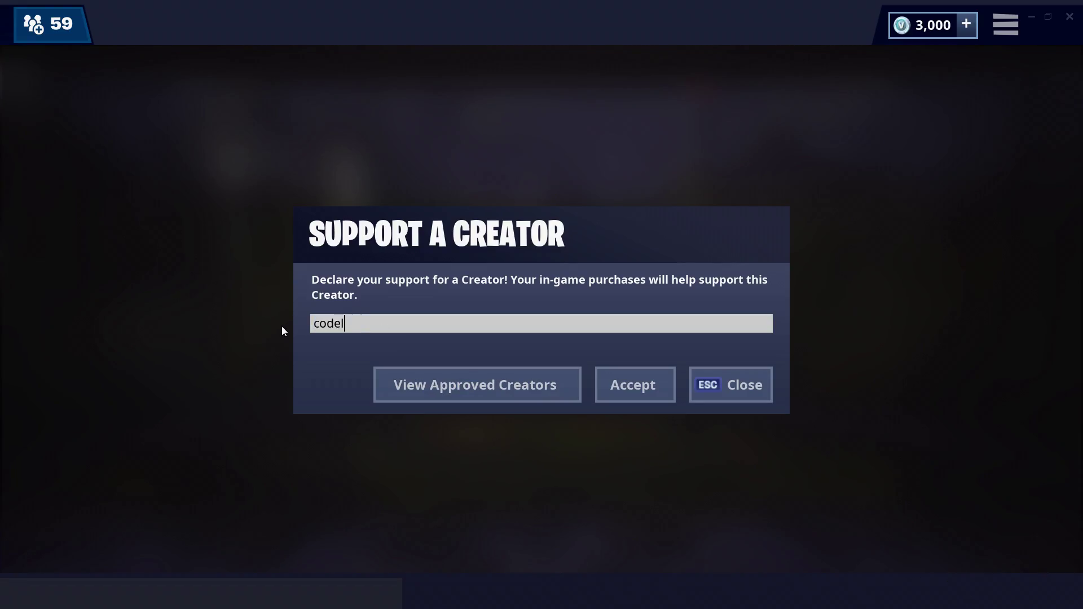
click(634, 384)
click(233, 427)
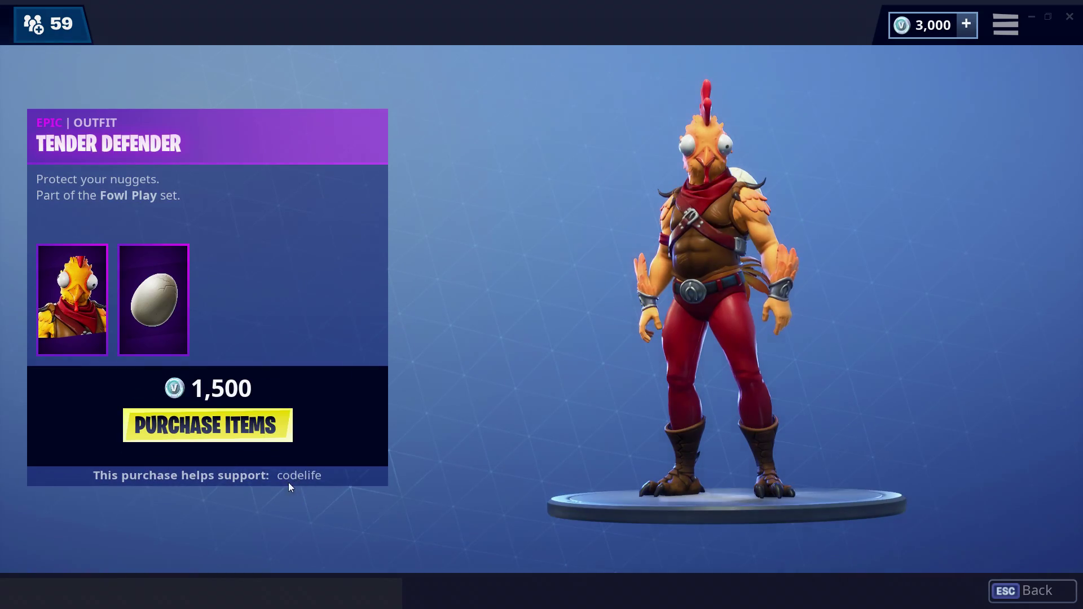